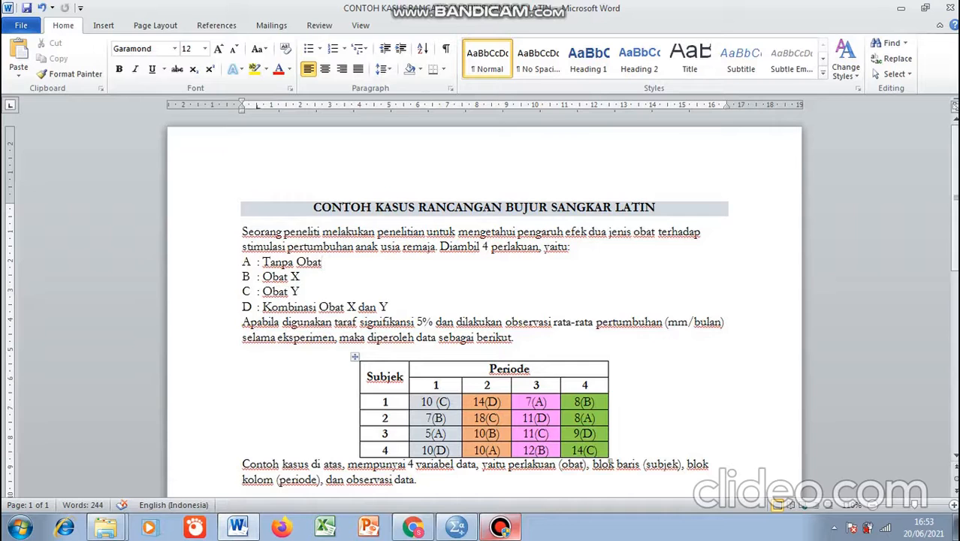
# Review the Latin square case description, its treatment table and the converted data table with its label notes.
pyautogui.scroll(-1, 481, 300)
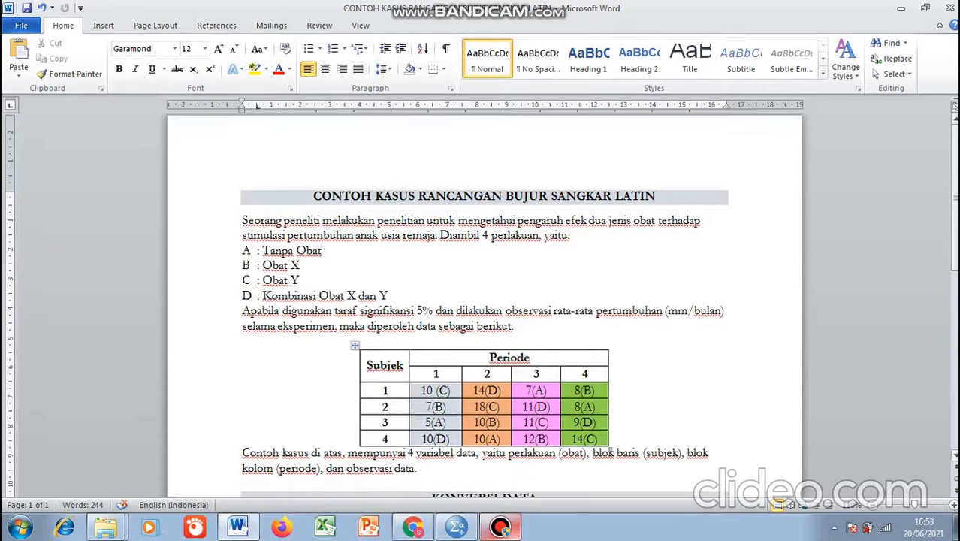
pyautogui.scroll(-3, 611, 452)
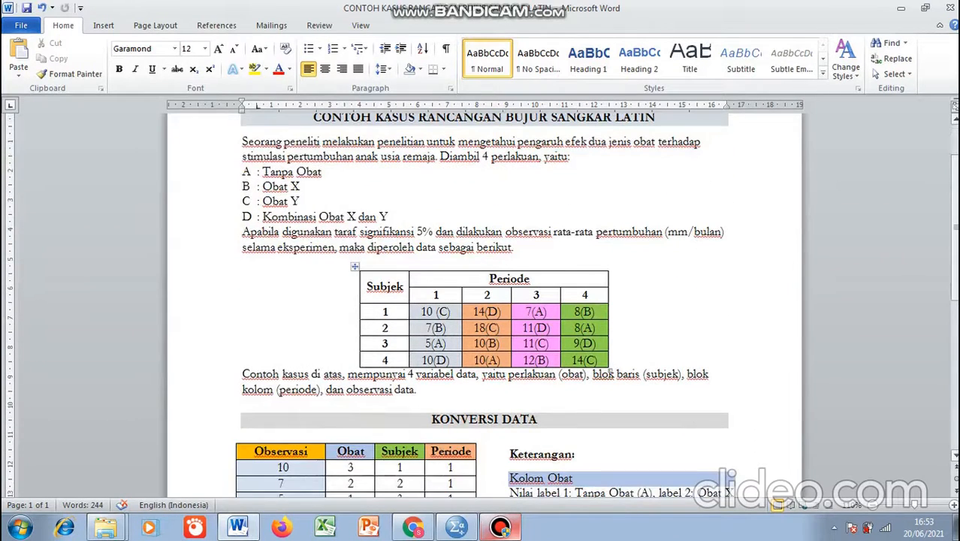
pyautogui.scroll(-1, 481, 301)
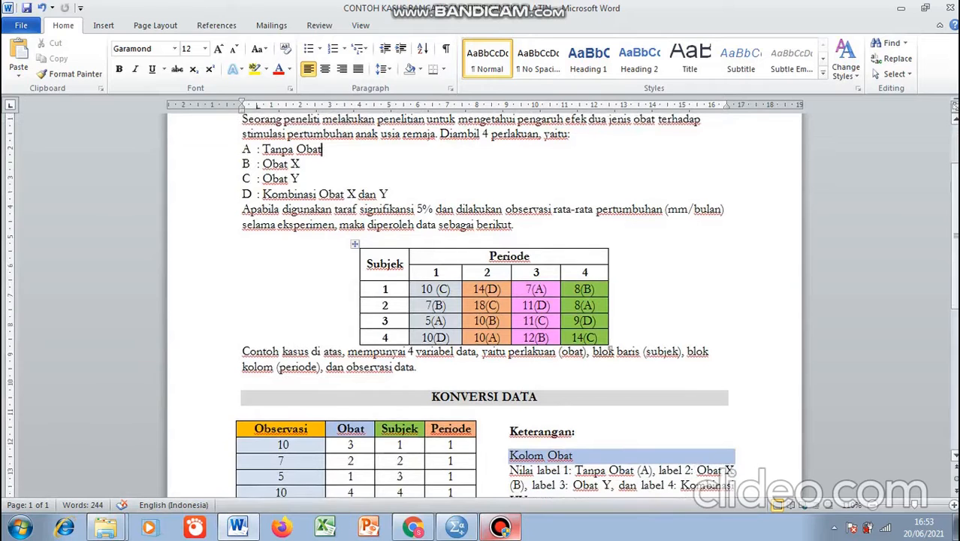
pyautogui.scroll(-1, 480, 300)
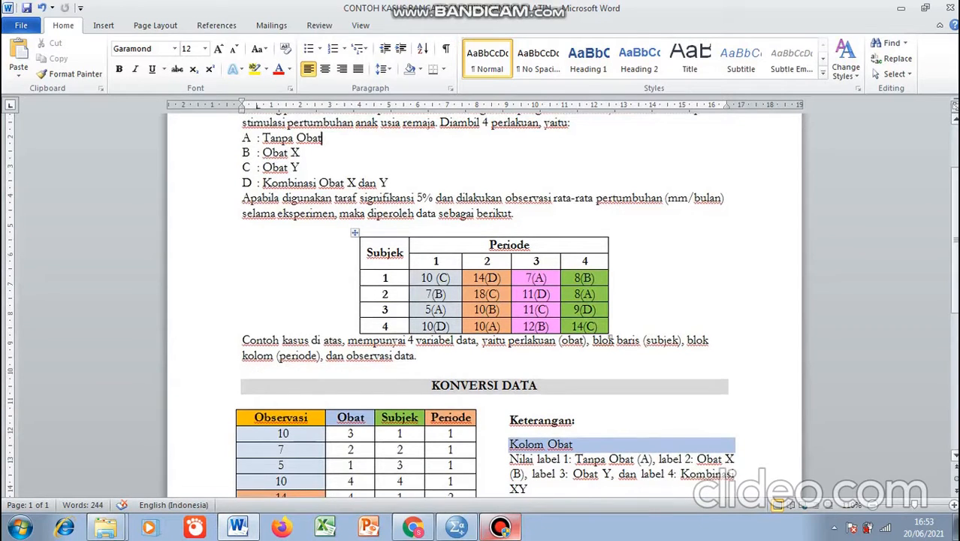
pyautogui.scroll(-5, 481, 300)
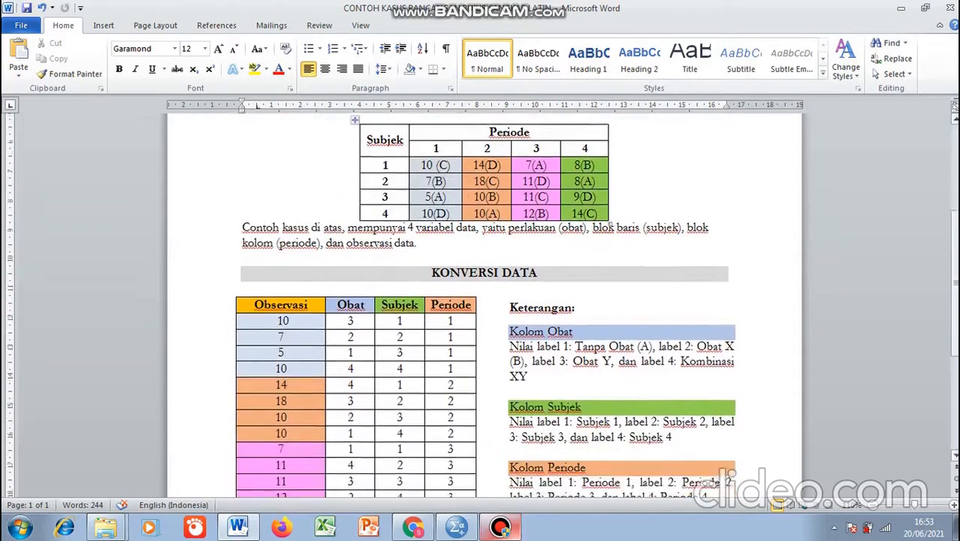
pyautogui.scroll(-8, 612, 223)
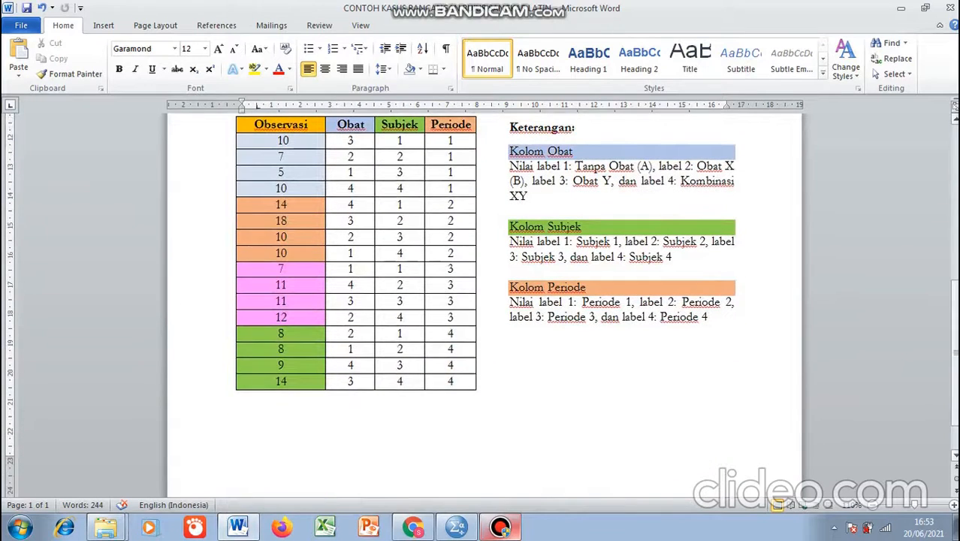
pyautogui.scroll(2, 481, 305)
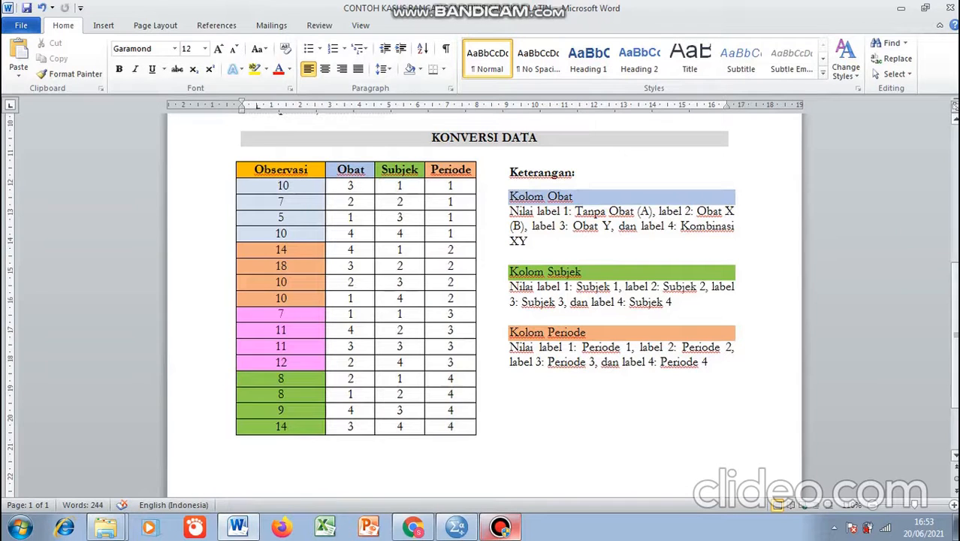
pyautogui.scroll(1, 481, 304)
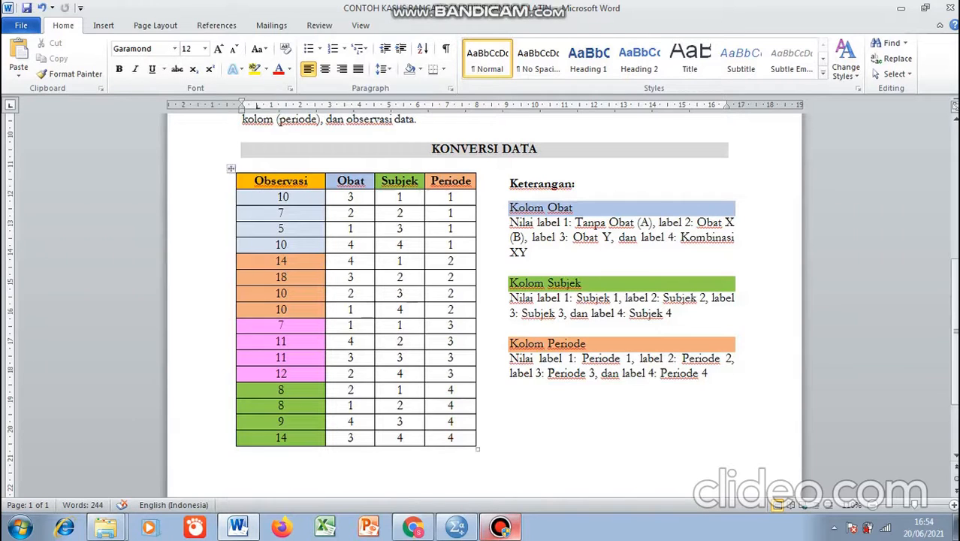
# Copy all data rows of the Konversi Data table, from Observasi to Periode, without the header row.
pyautogui.moveTo(275, 196); pyautogui.dragTo(451, 438)
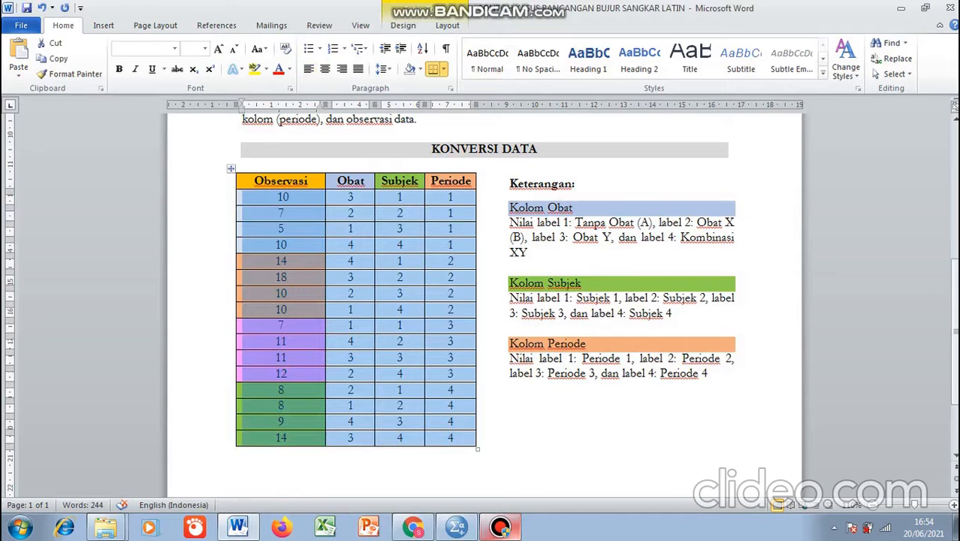
pyautogui.rightClick(441, 204)
pyautogui.click(471, 228)
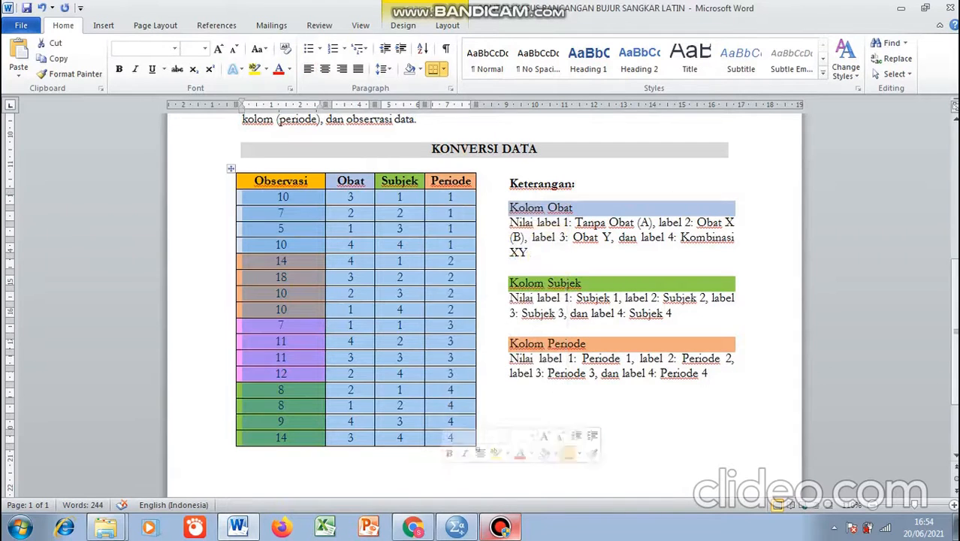
# Switch to SPSS and paste the copied rows into the empty data grid, starting at the first cell.
pyautogui.click(456, 527)
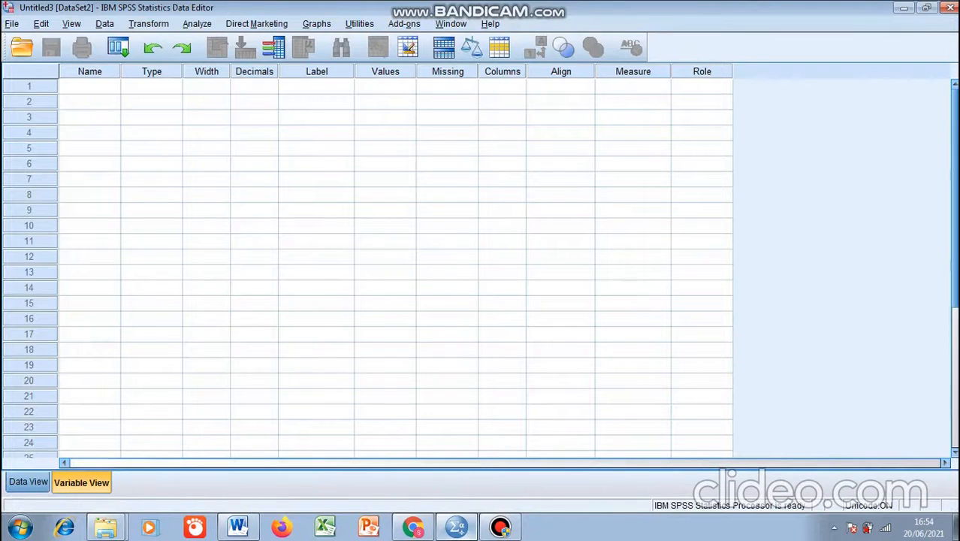
pyautogui.click(28, 482)
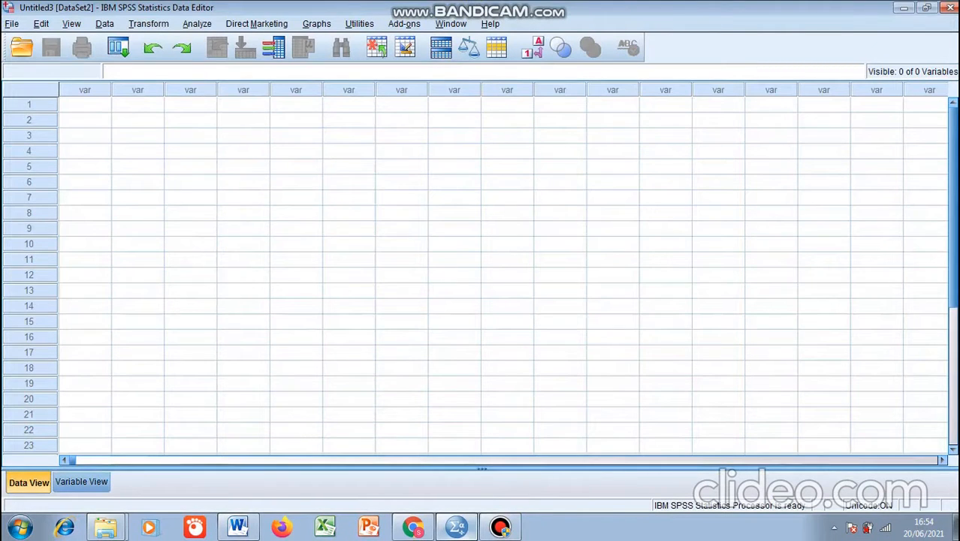
pyautogui.click(85, 104)
pyautogui.rightClick(94, 104)
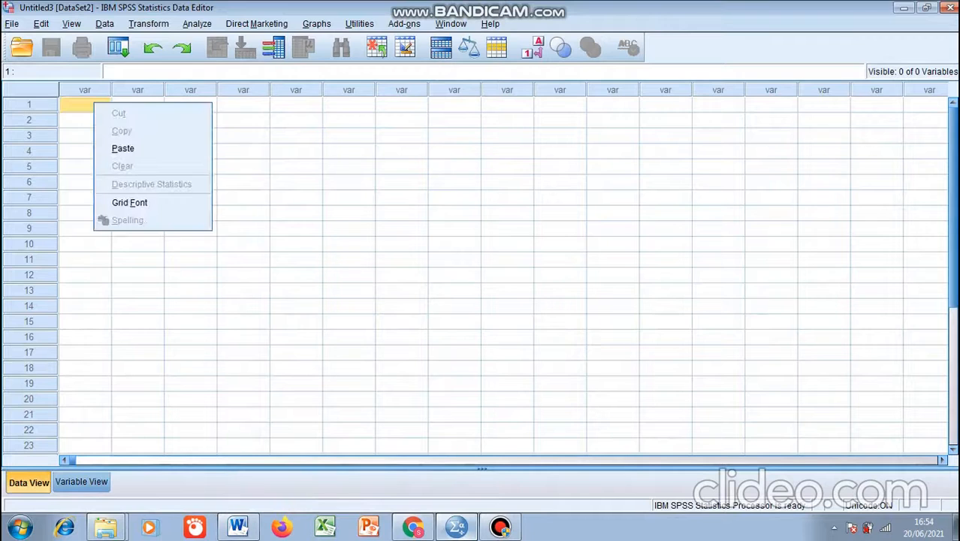
pyautogui.click(123, 148)
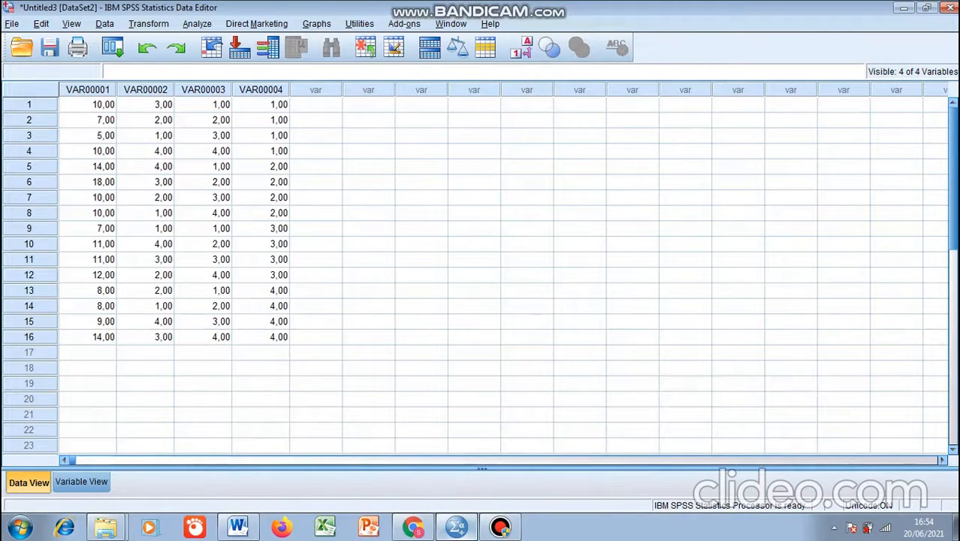
# Rename the four variables as Observasi, Obat, Subjek and Periode, in that order.
pyautogui.click(82, 481)
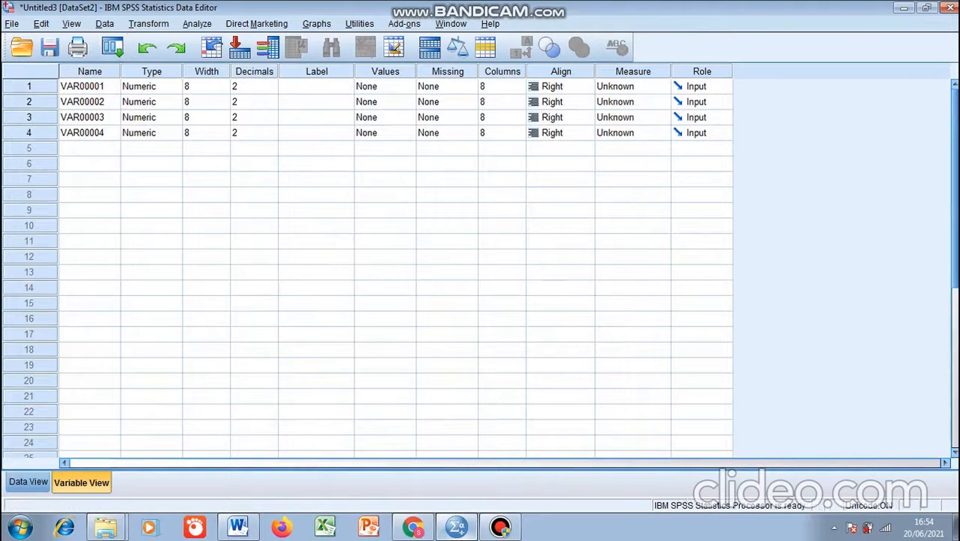
pyautogui.click(89, 86)
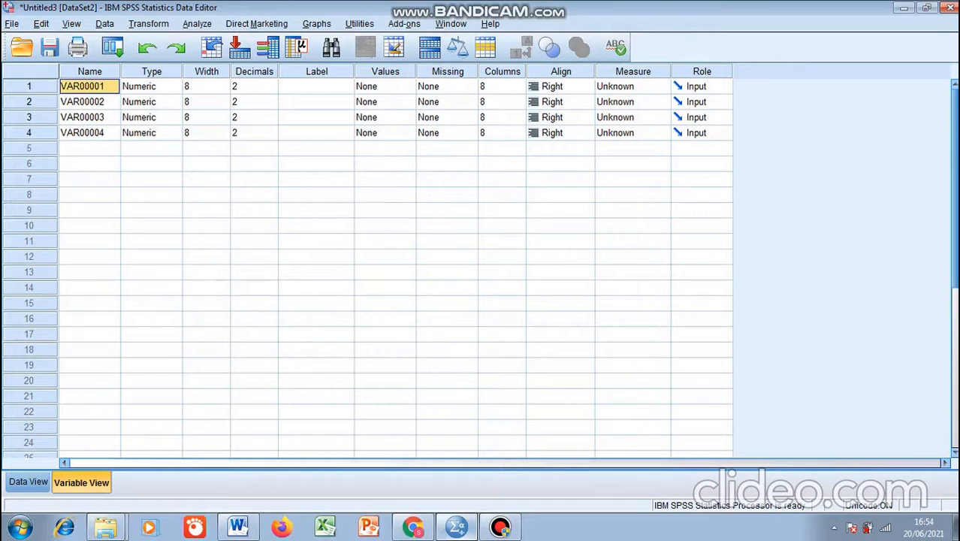
pyautogui.press('BackSpace')
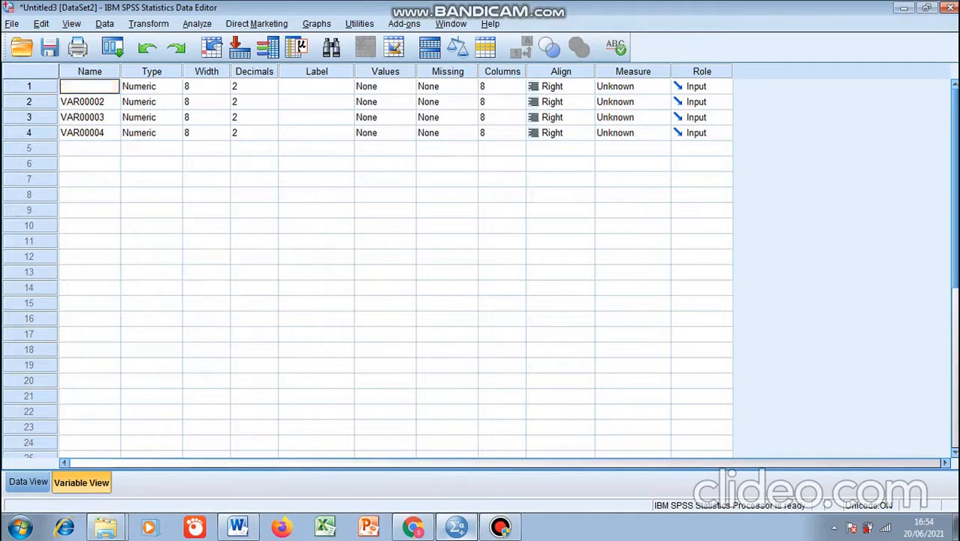
pyautogui.write('Observasi')
pyautogui.press('Return')
pyautogui.write('O')
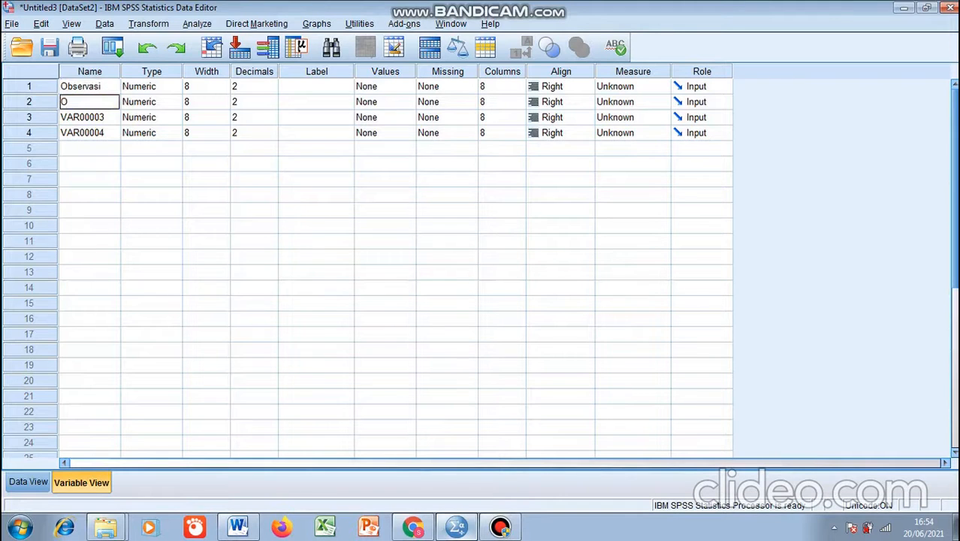
pyautogui.write('bat')
pyautogui.press('Return')
pyautogui.write('Subjek')
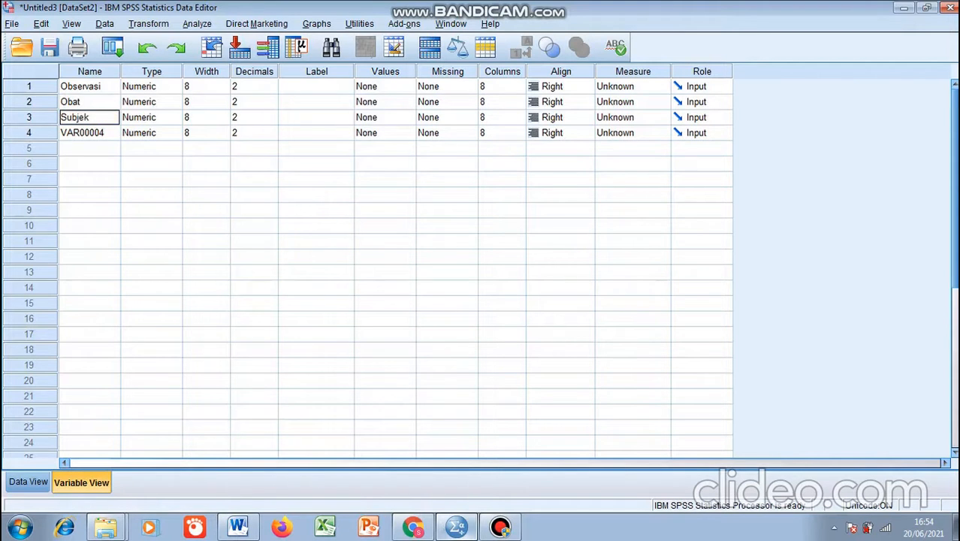
pyautogui.press('Return')
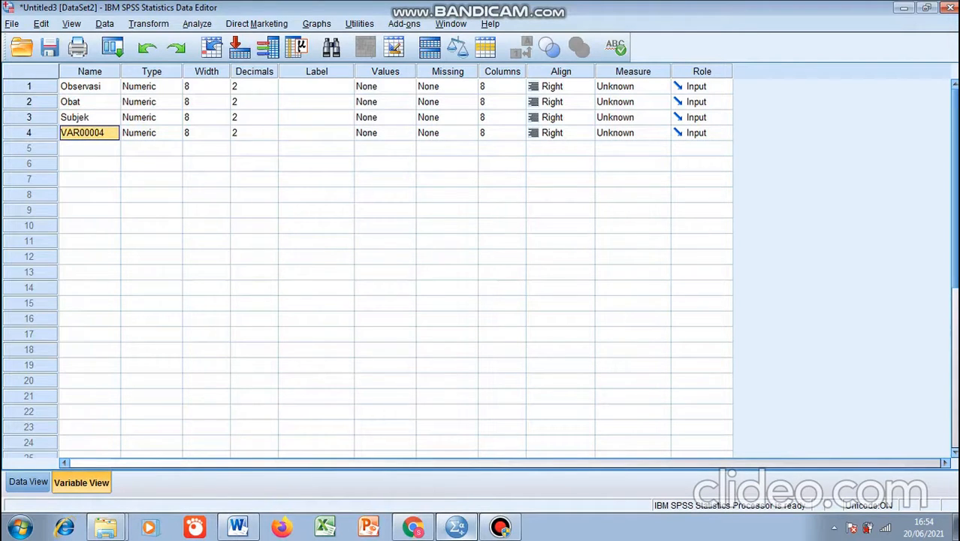
pyautogui.write('Periode')
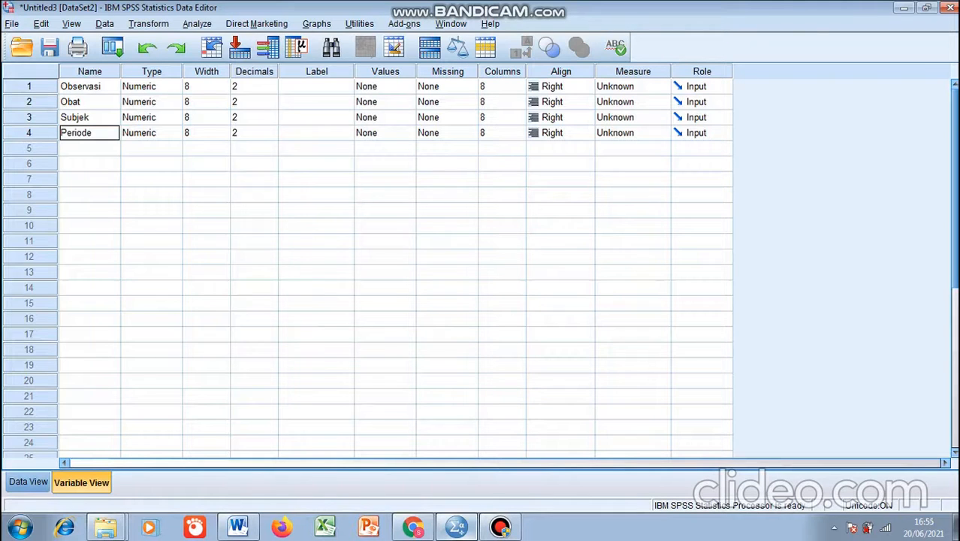
# Set the decimals of Observasi, Obat, Subjek and Periode to 0.
pyautogui.click(272, 90)
pyautogui.click(272, 90)
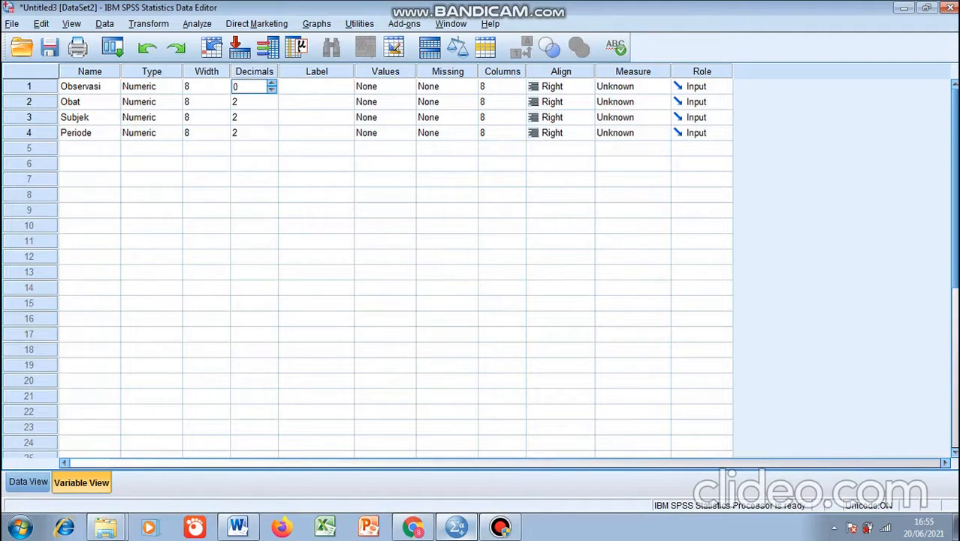
pyautogui.click(272, 98)
pyautogui.click(272, 105)
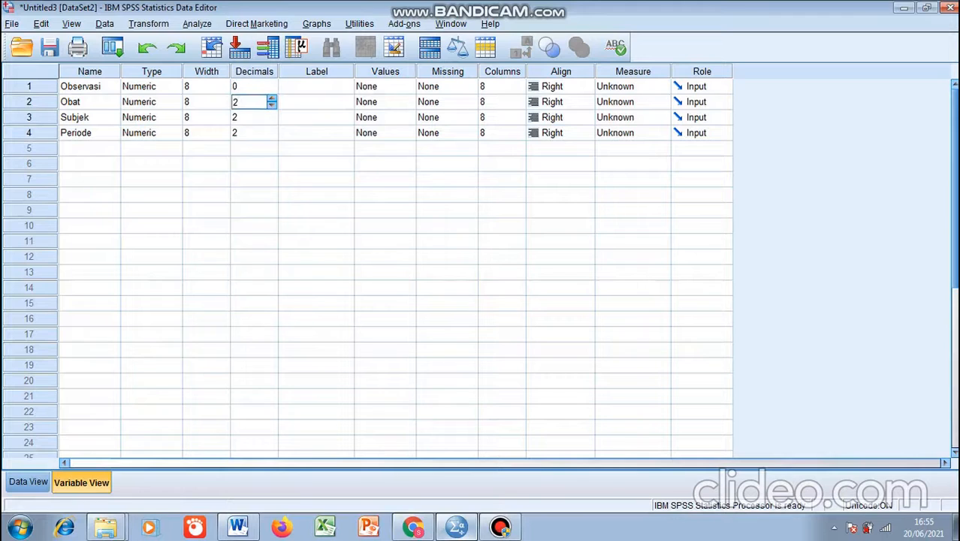
pyautogui.click(272, 105)
pyautogui.click(272, 105)
pyautogui.click(272, 129)
pyautogui.click(272, 121)
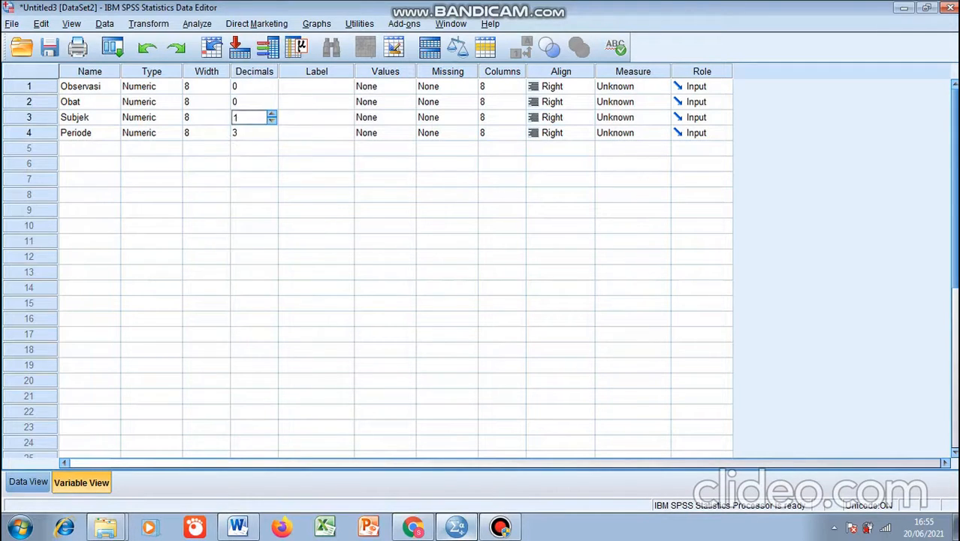
pyautogui.click(272, 121)
pyautogui.click(272, 135)
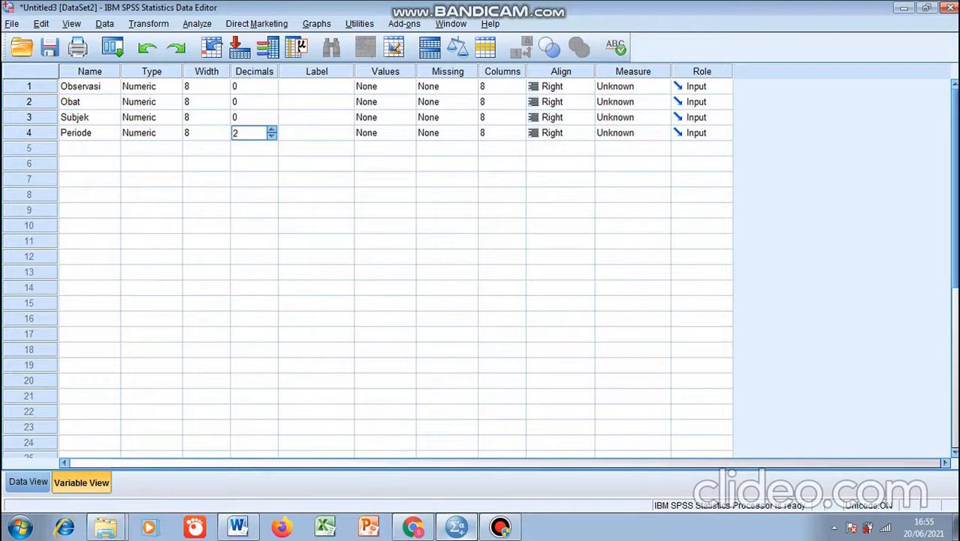
pyautogui.click(272, 135)
pyautogui.click(272, 135)
# Open the value labels of the Obat variable and add value 1 with the label "Tanpa Obat".
pyautogui.click(385, 102)
pyautogui.click(407, 102)
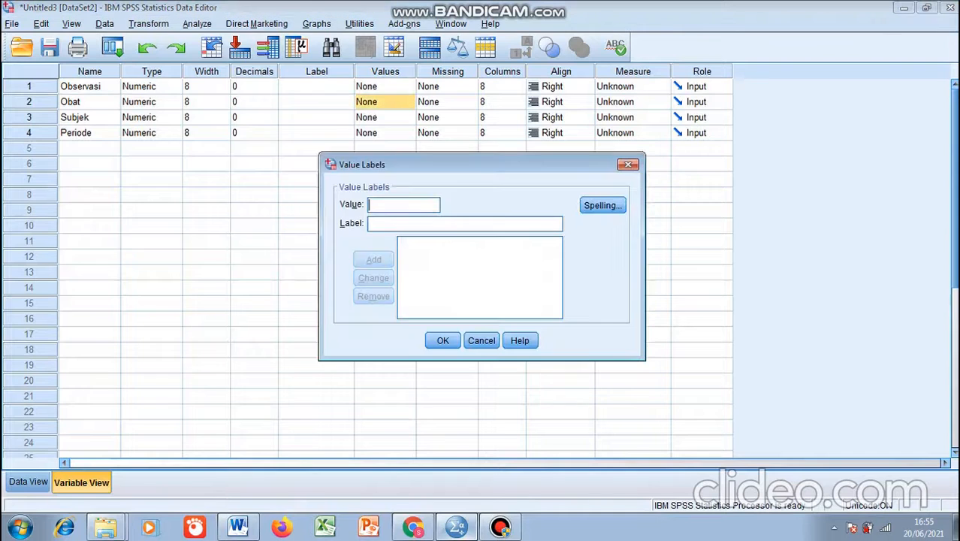
pyautogui.write('1')
pyautogui.click(406, 224)
pyautogui.write('Tab')
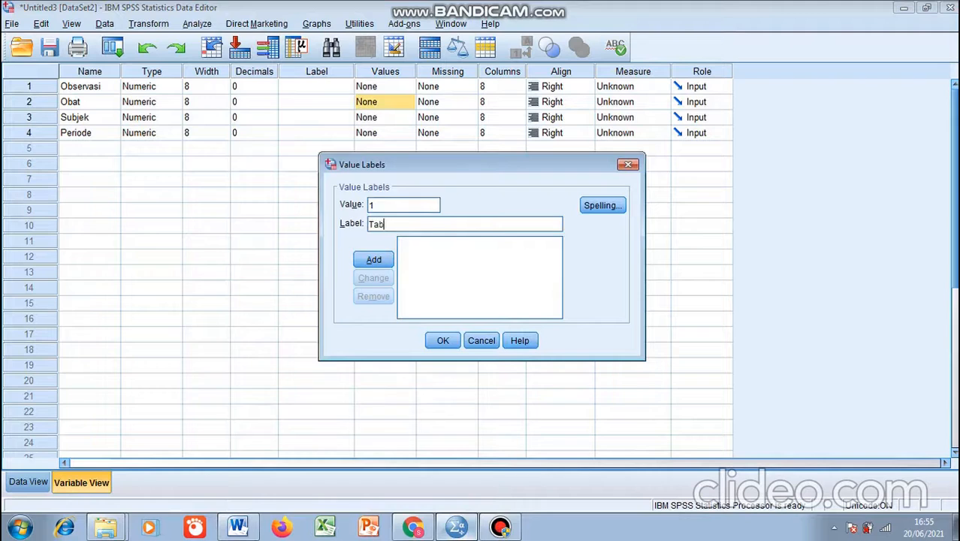
pyautogui.press('BackSpace')
pyautogui.write('npa Obat')
pyautogui.click(373, 259)
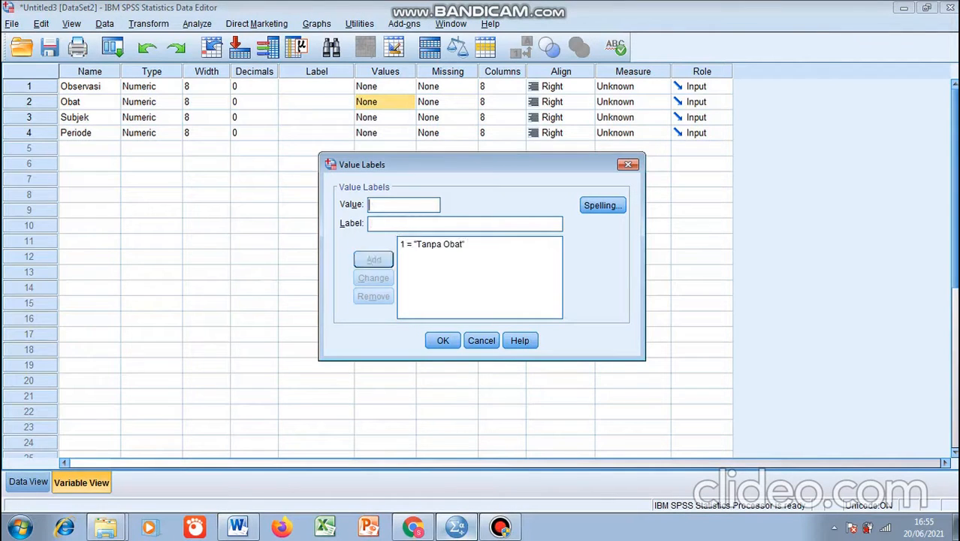
# Add the Obat value labels 2 = "Obat X" and 3 = "Obat Y".
pyautogui.write('2')
pyautogui.click(406, 224)
pyautogui.write('O')
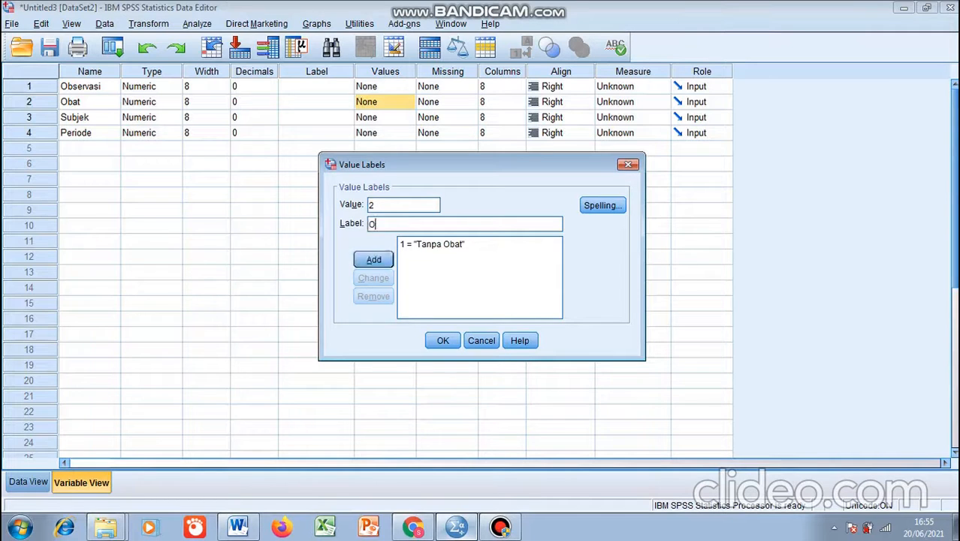
pyautogui.write('bat X')
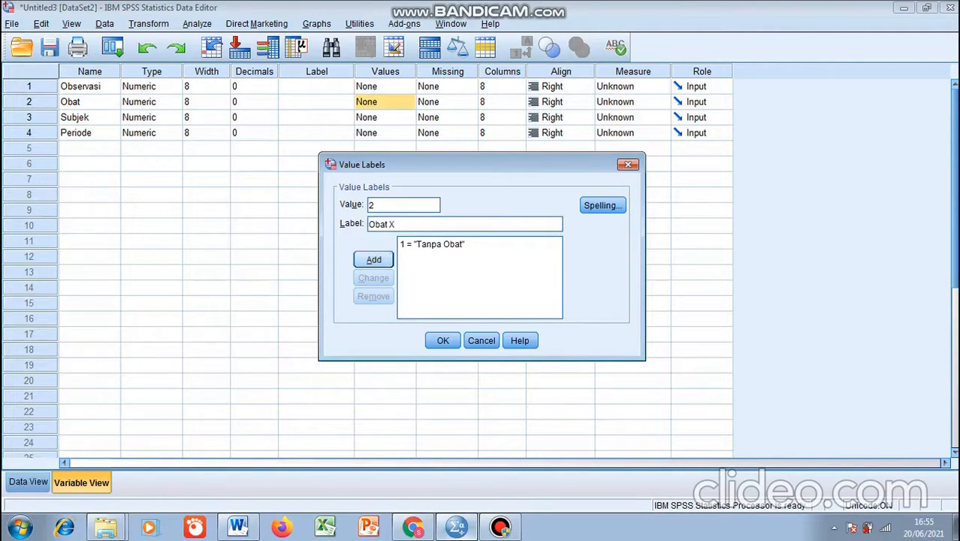
pyautogui.press('Return')
pyautogui.write('3')
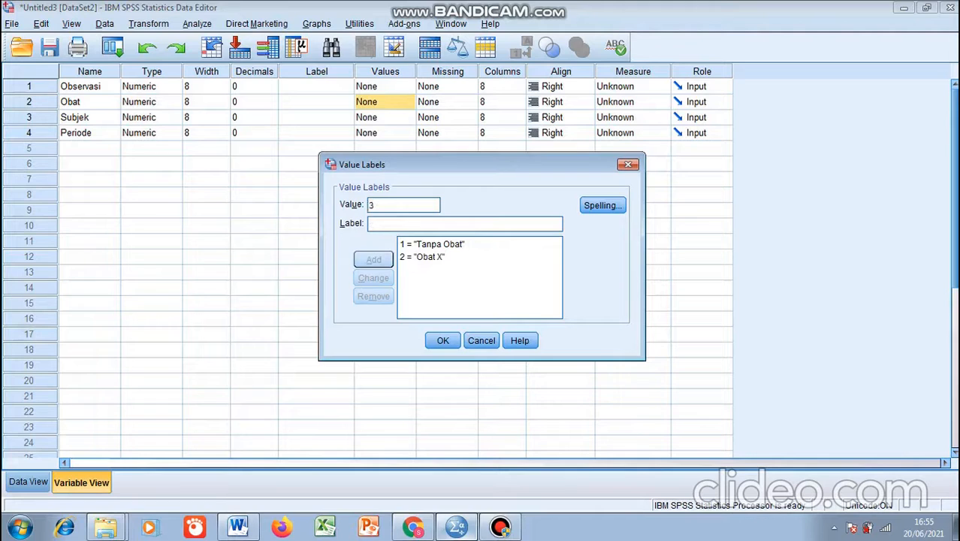
pyautogui.press('Tab')
pyautogui.write('O')
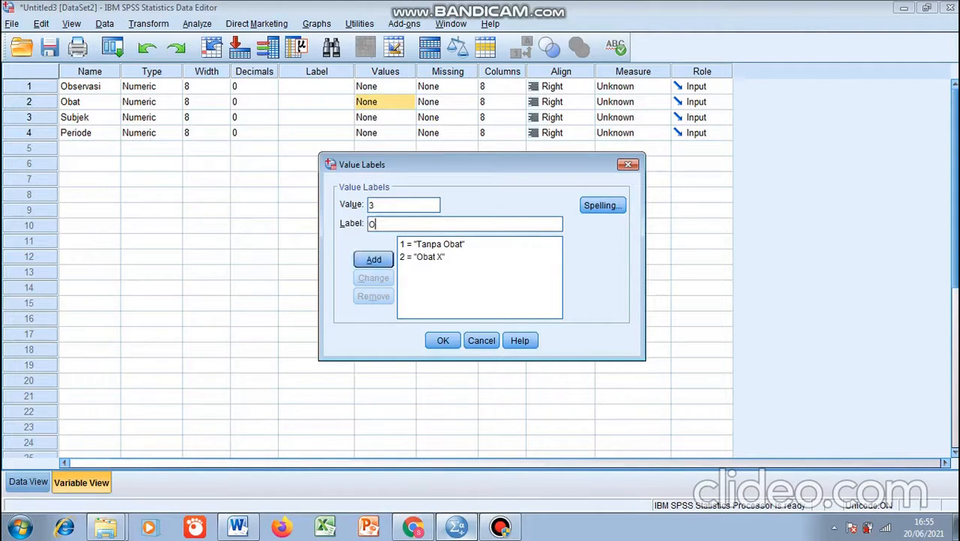
pyautogui.write('bat Y')
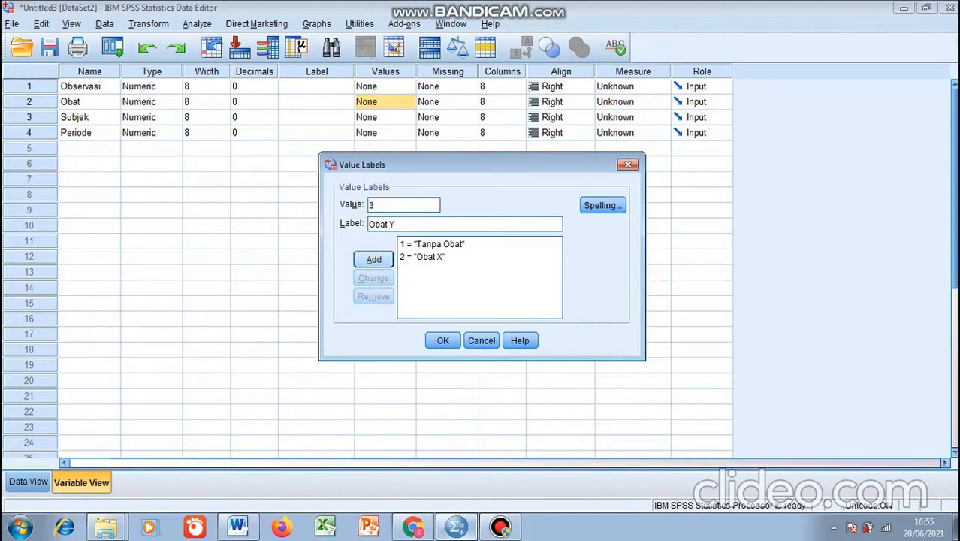
pyautogui.press('Return')
# Add the Obat value label 4 = "Kombinasi XY" and apply the variable's value labels.
pyautogui.write('4')
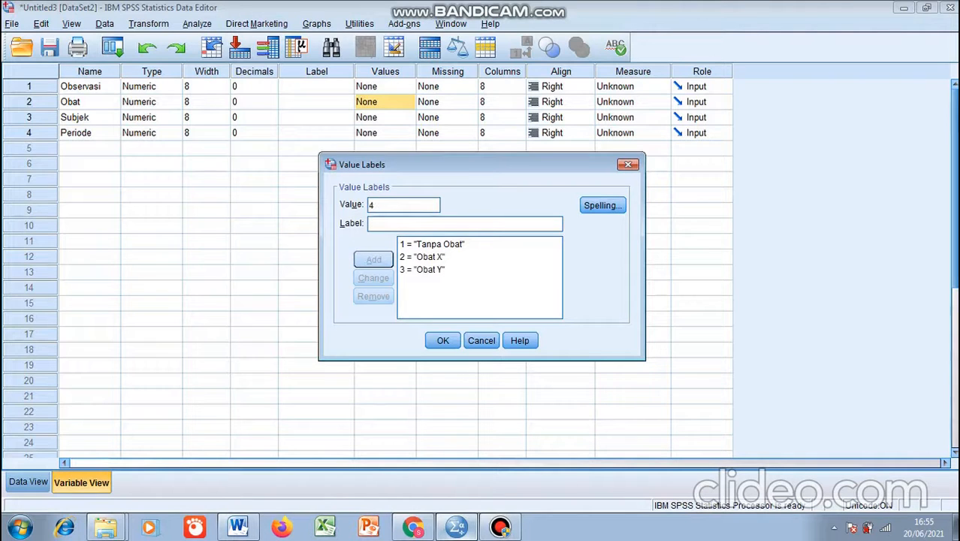
pyautogui.press('Tab')
pyautogui.write('Kom')
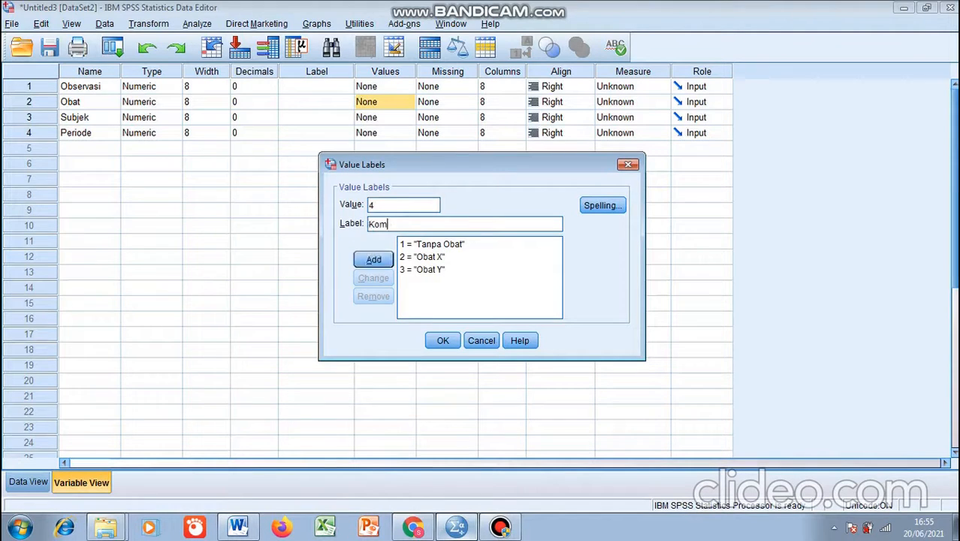
pyautogui.write('binasi XY')
pyautogui.press('Return')
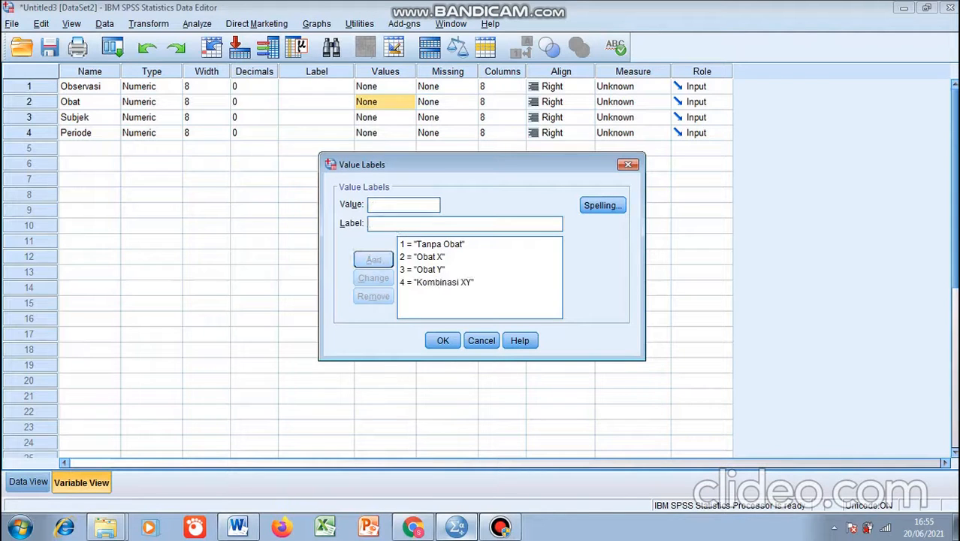
pyautogui.press('Return')
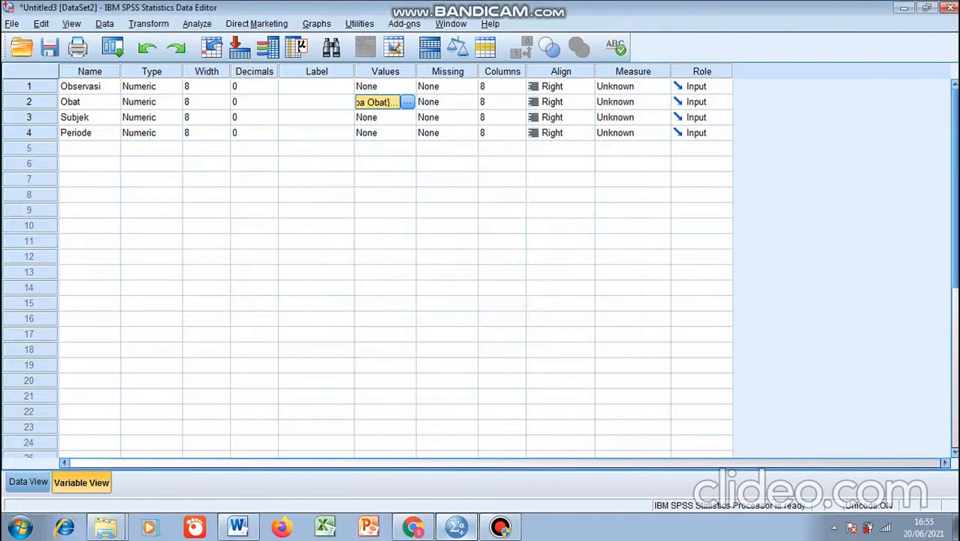
# Open the value labels of the Subjek variable and add 1 = "Subjek 1" and 2 = "Subjek 2".
pyautogui.click(408, 117)
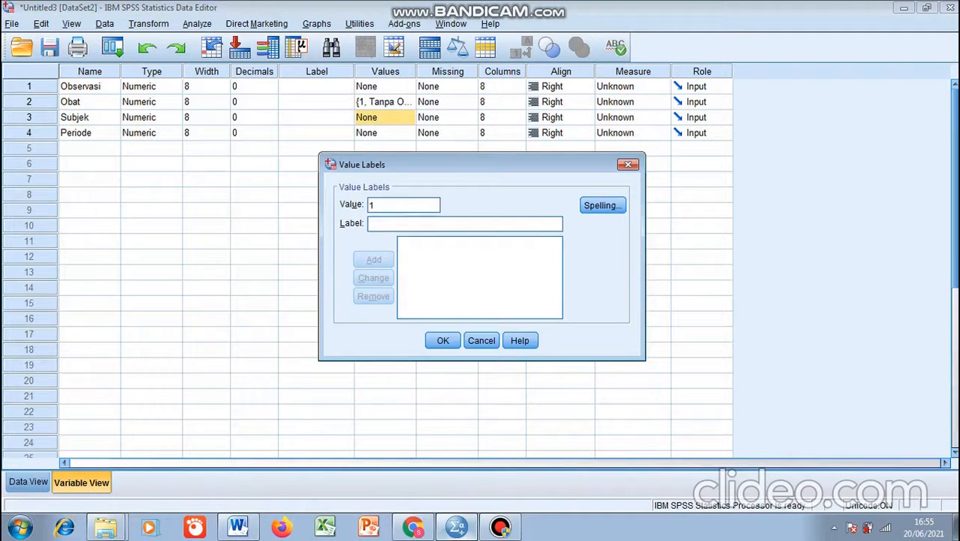
pyautogui.click(390, 224)
pyautogui.write('Su')
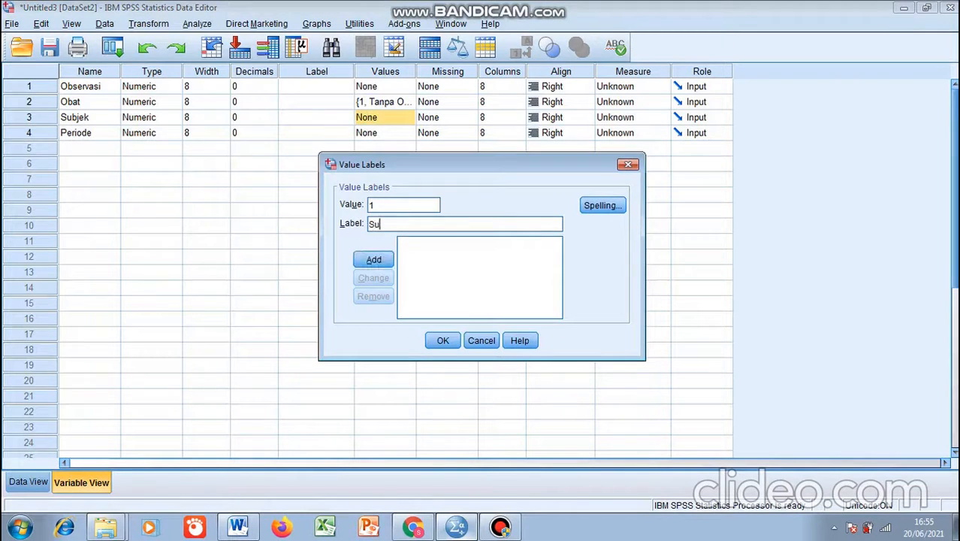
pyautogui.write('bjek 1')
pyautogui.click(373, 259)
pyautogui.write('2')
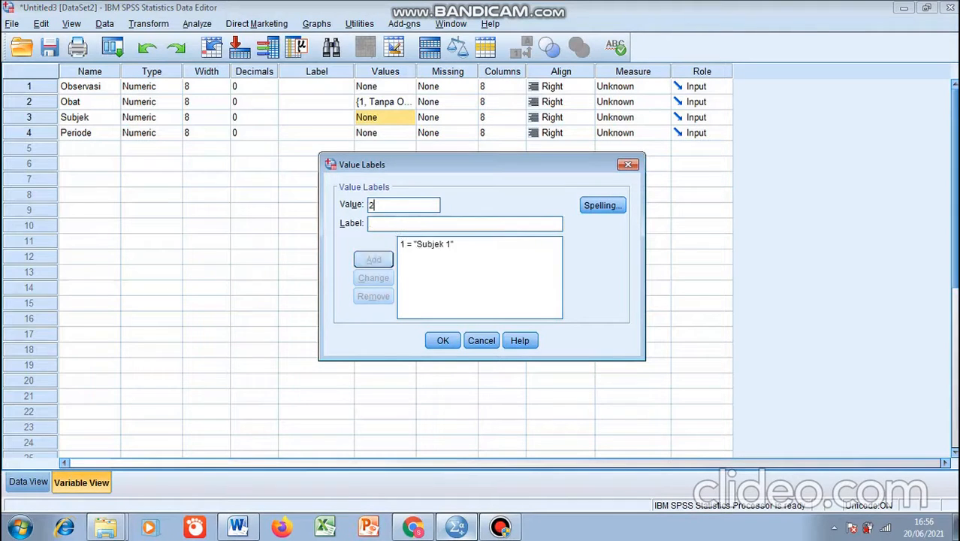
pyautogui.click(383, 224)
pyautogui.write('Subjek 2')
pyautogui.press('Return')
# Add the Subjek value labels 3 = "Subjek 3" and 4 = "Subjek 4" and apply them.
pyautogui.write('3')
pyautogui.press('Tab')
pyautogui.write('Subjek 3')
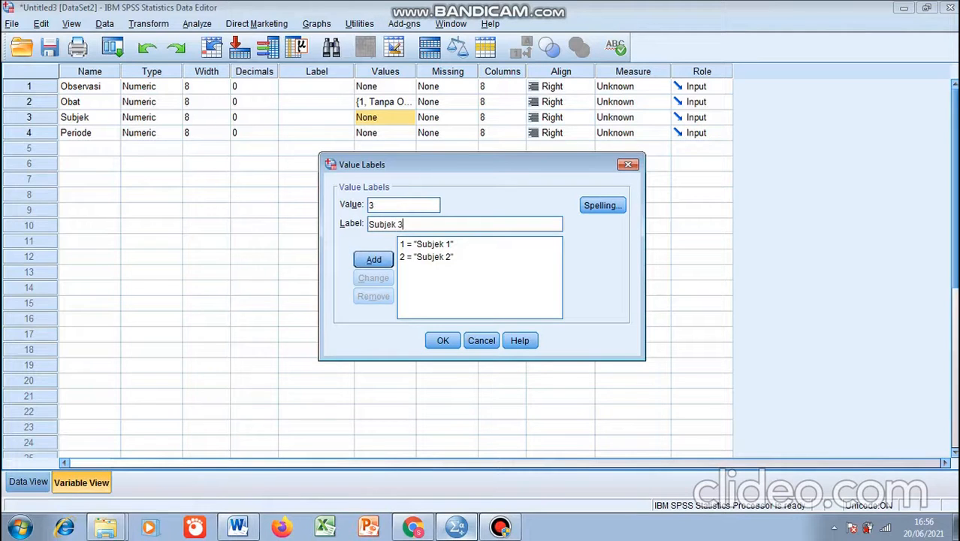
pyautogui.press('Return')
pyautogui.write('4')
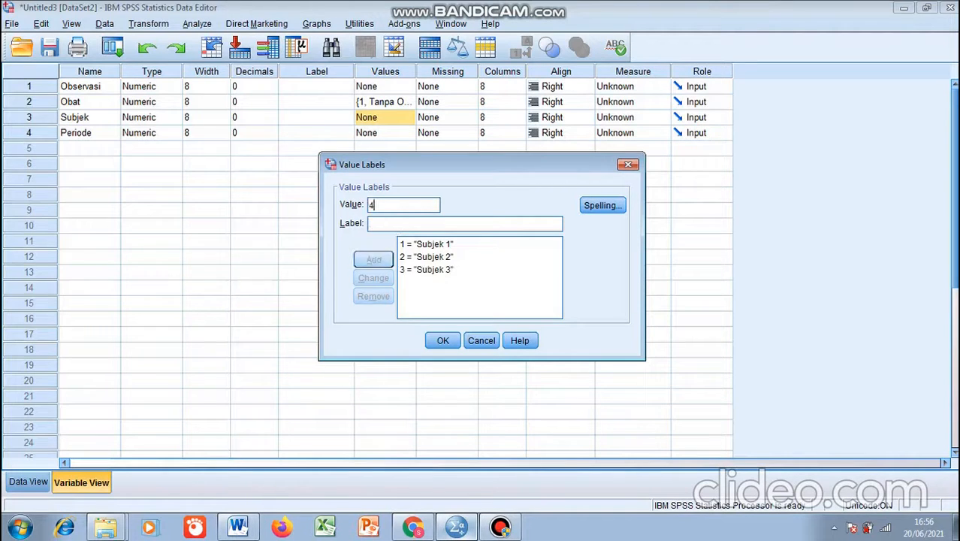
pyautogui.press('Tab')
pyautogui.write('Subjek 4')
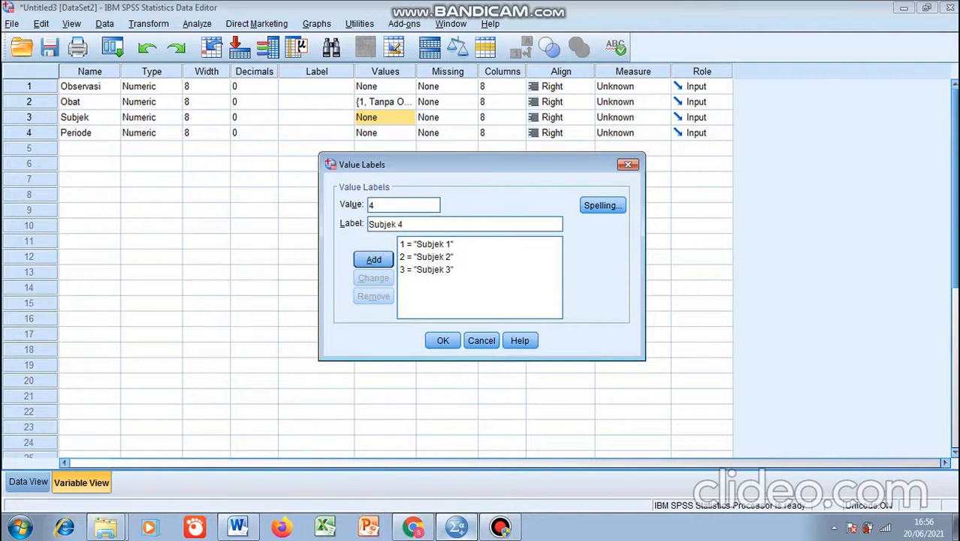
pyautogui.press('Return')
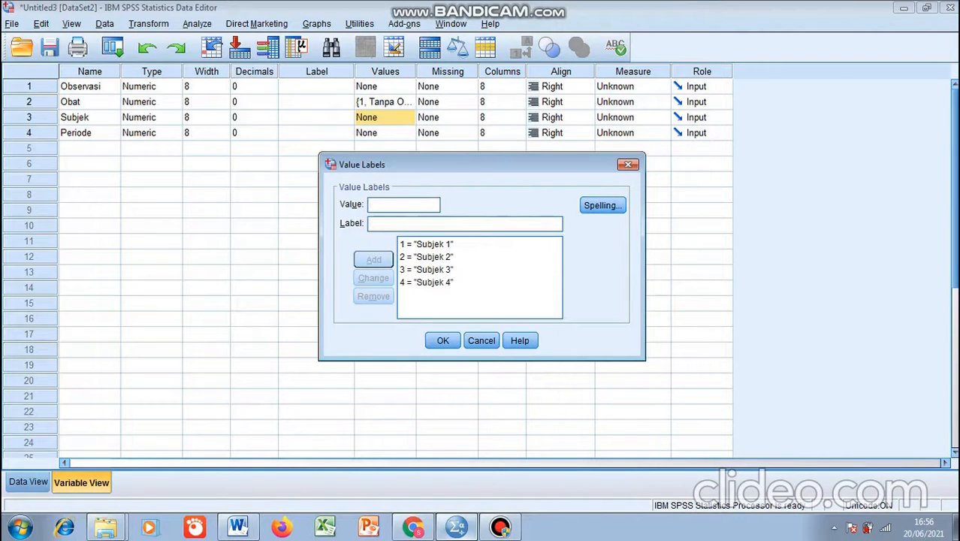
pyautogui.click(443, 340)
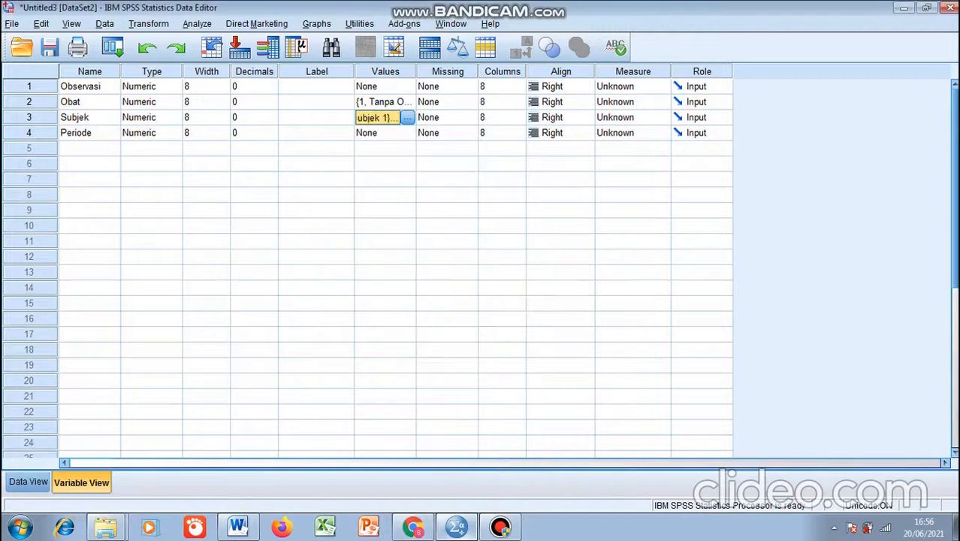
# Open the value labels of the Periode variable and add 1 = "Periode" and 2 = "Periode 2".
pyautogui.click(408, 133)
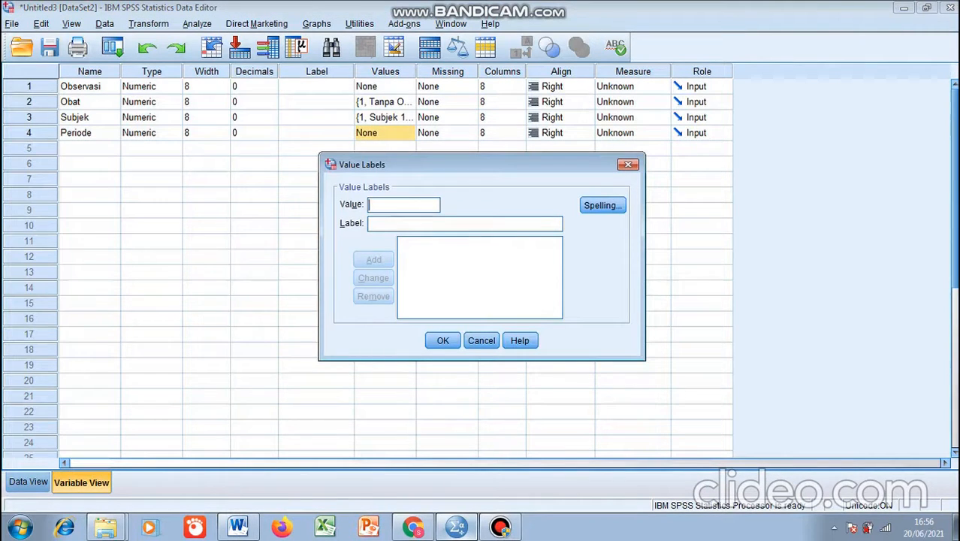
pyautogui.write('1')
pyautogui.press('Tab')
pyautogui.write('Per')
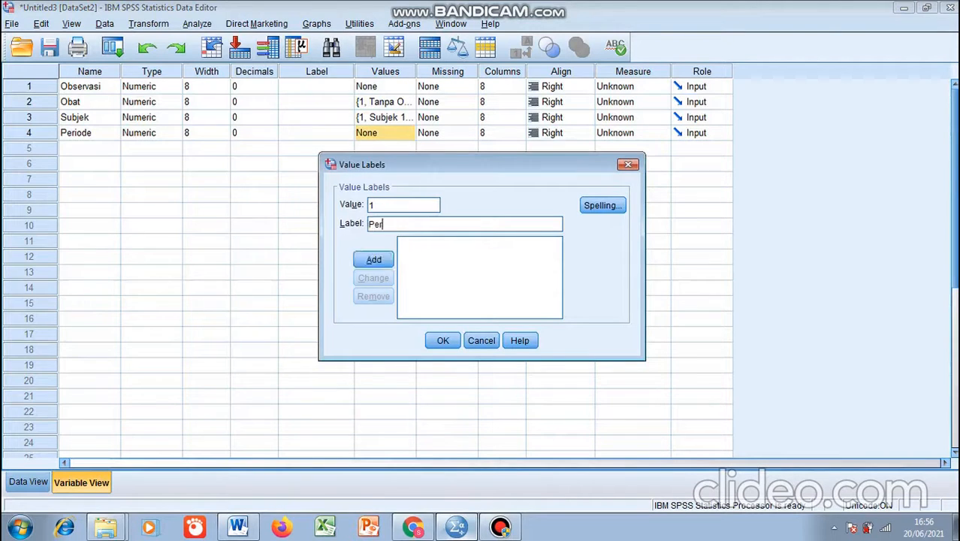
pyautogui.write('iode')
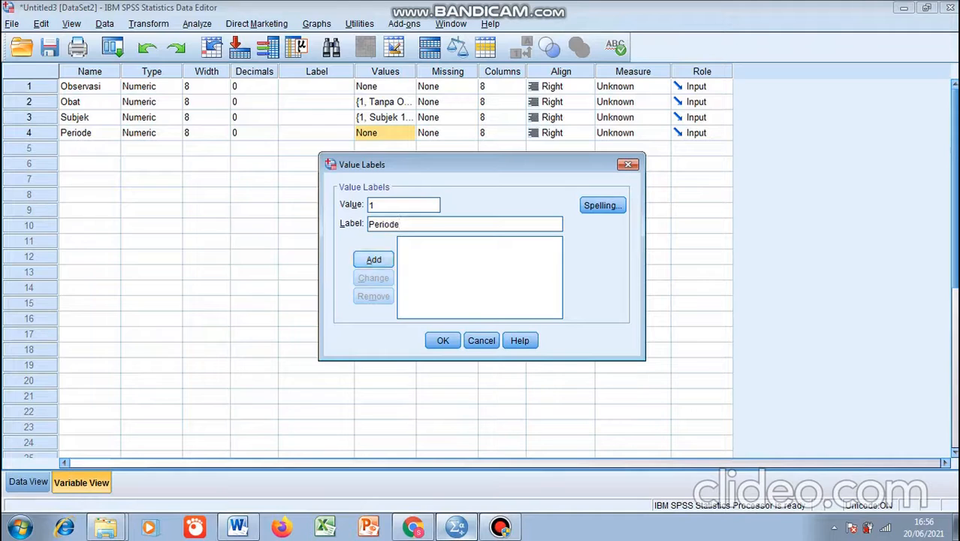
pyautogui.press('Return')
pyautogui.write('2')
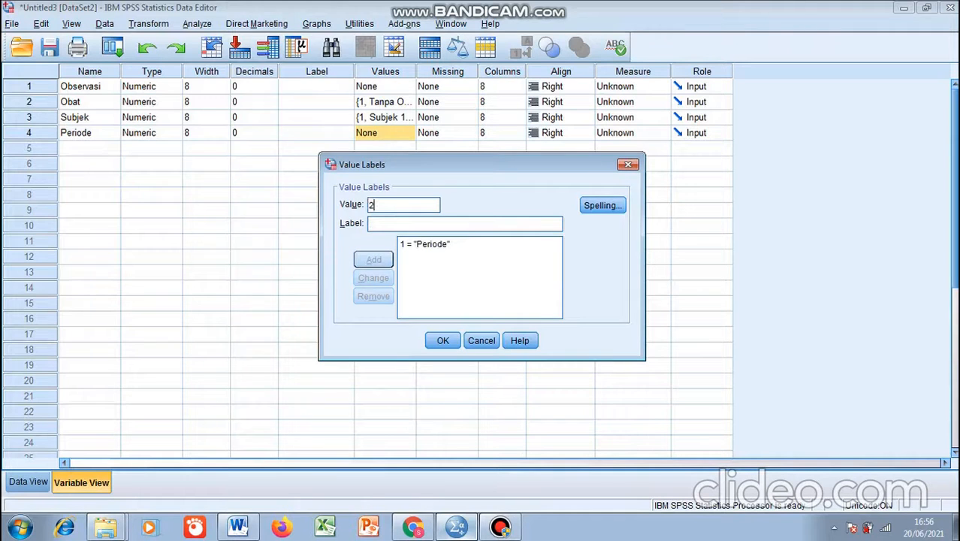
pyautogui.press('Tab')
pyautogui.write('Periode 2')
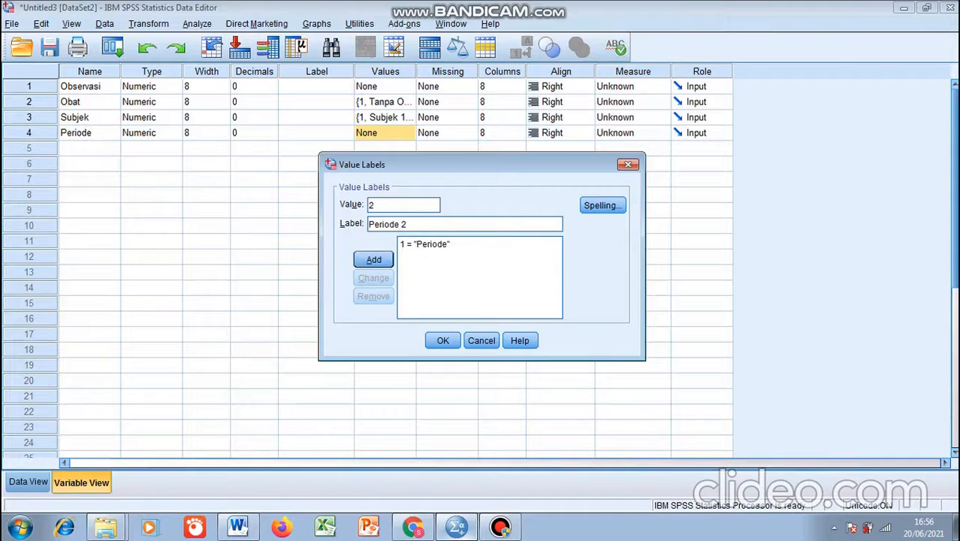
pyautogui.press('Tab')
pyautogui.press('Return')
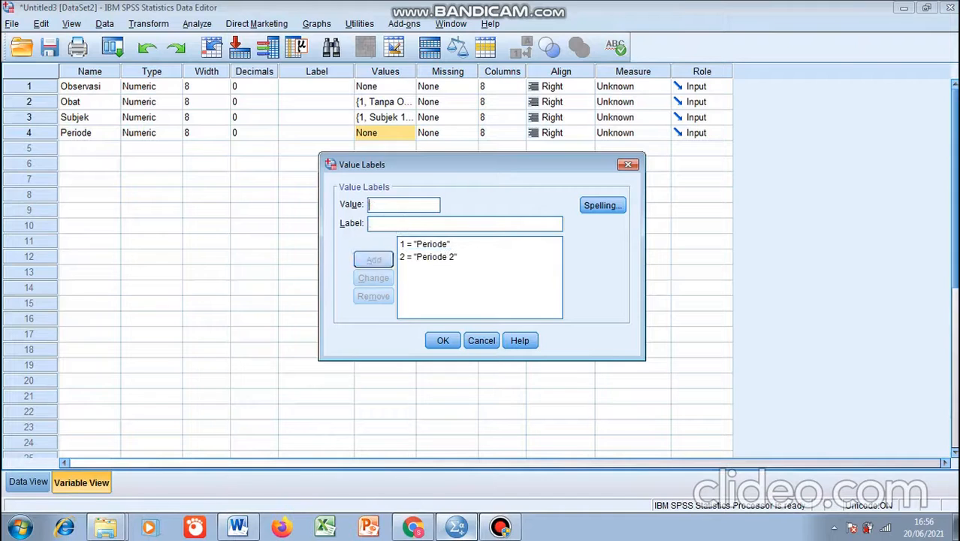
# Add the Periode value labels 3 = "Periode" and 4 = "Periode 4" and apply them.
pyautogui.write('3')
pyautogui.press('Tab')
pyautogui.write('Periode')
pyautogui.press('Tab')
pyautogui.press('Return')
pyautogui.write('4')
pyautogui.press('Tab')
pyautogui.write('Periode')
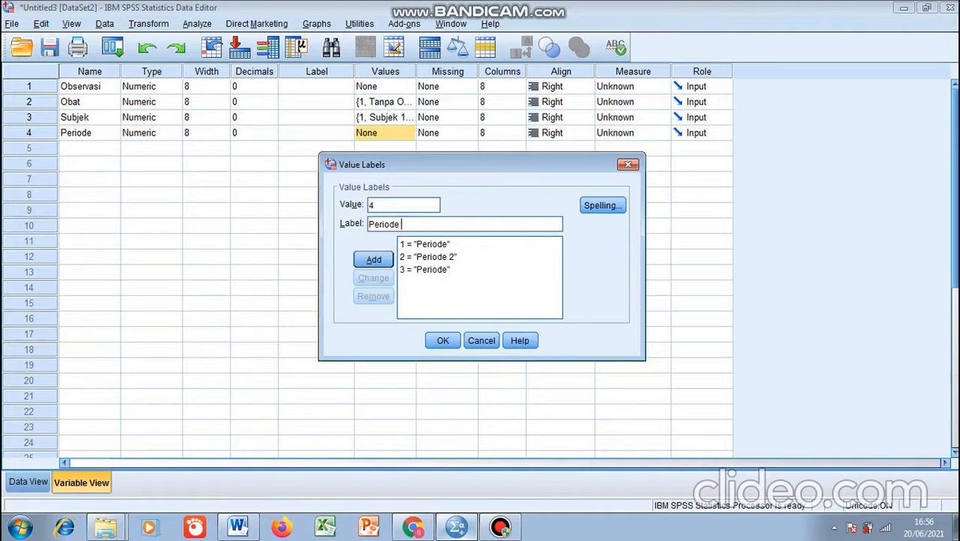
pyautogui.write(' 4')
pyautogui.press('Return')
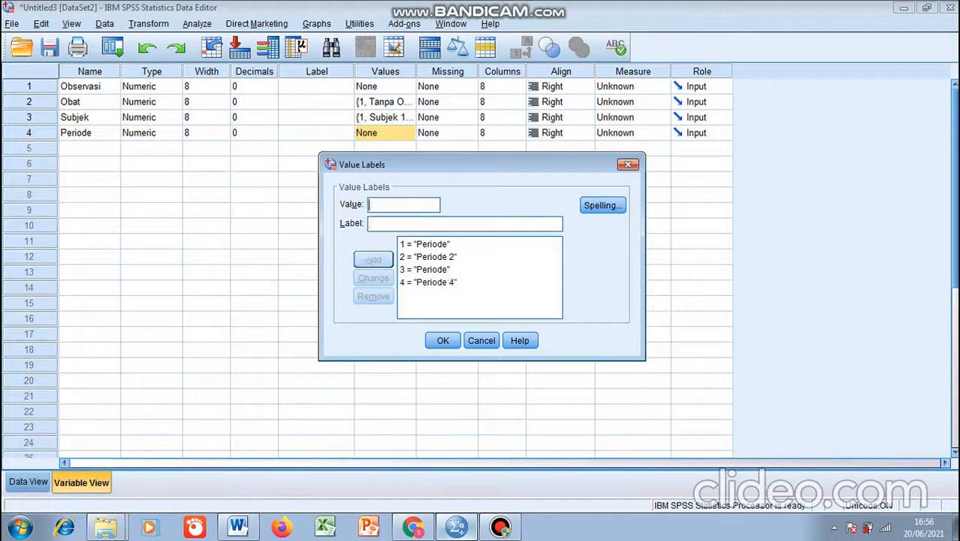
pyautogui.press('Return')
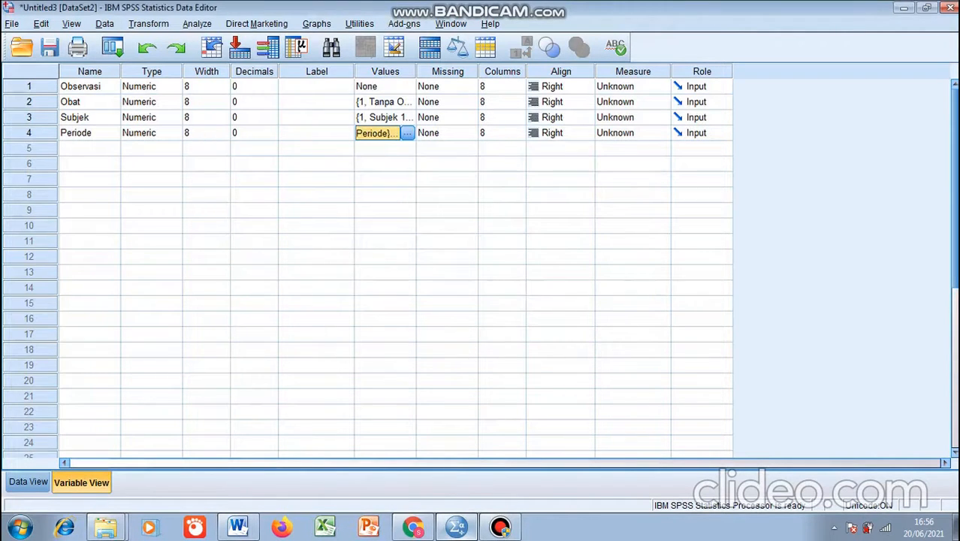
# Set up a General Linear Model Univariate analysis with Observasi as dependent variable and Obat, Subjek and Periode as fixed factors.
pyautogui.click(197, 24)
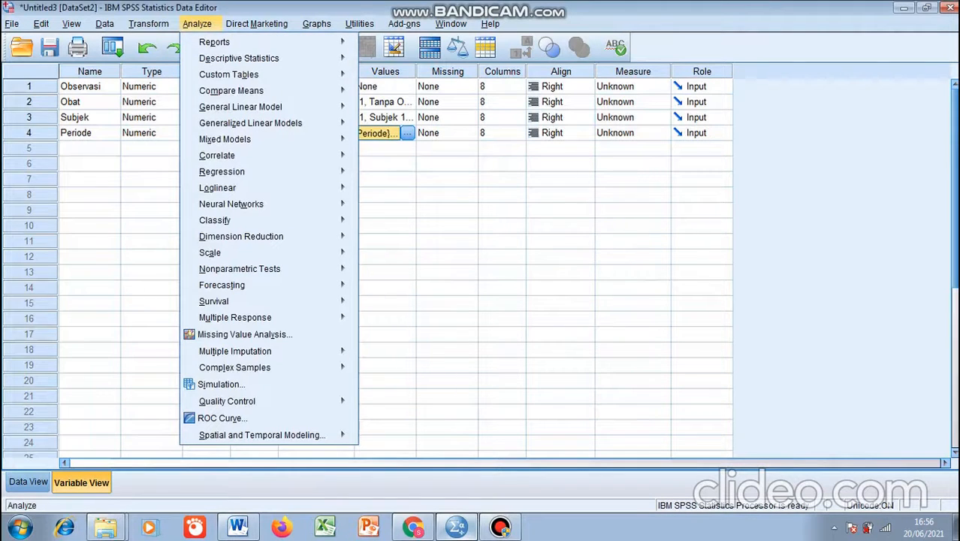
pyautogui.moveTo(241, 106)
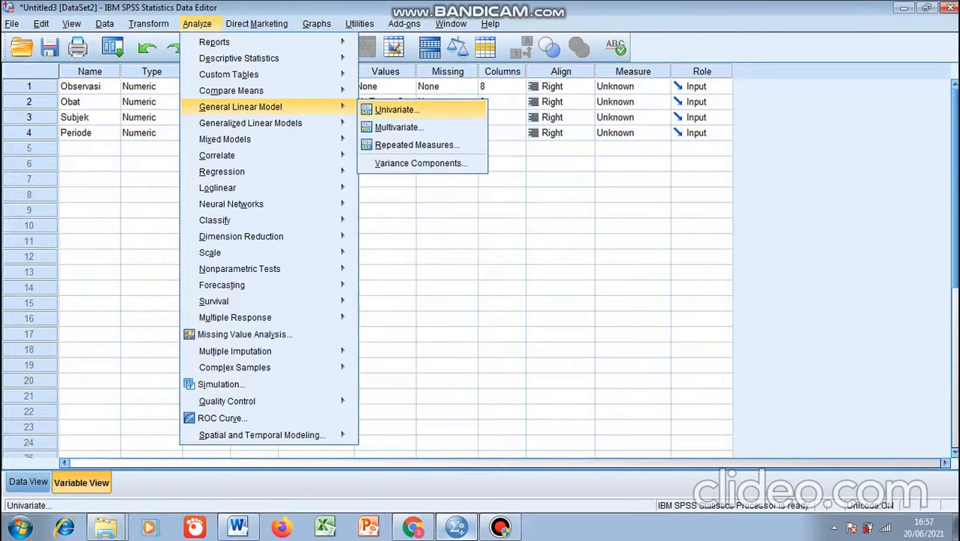
pyautogui.click(396, 110)
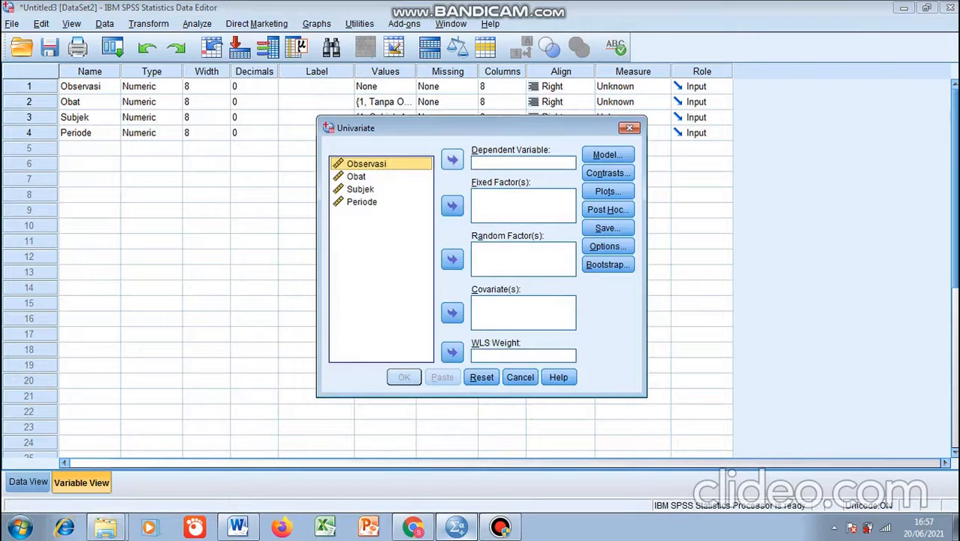
pyautogui.click(451, 159)
pyautogui.click(357, 164)
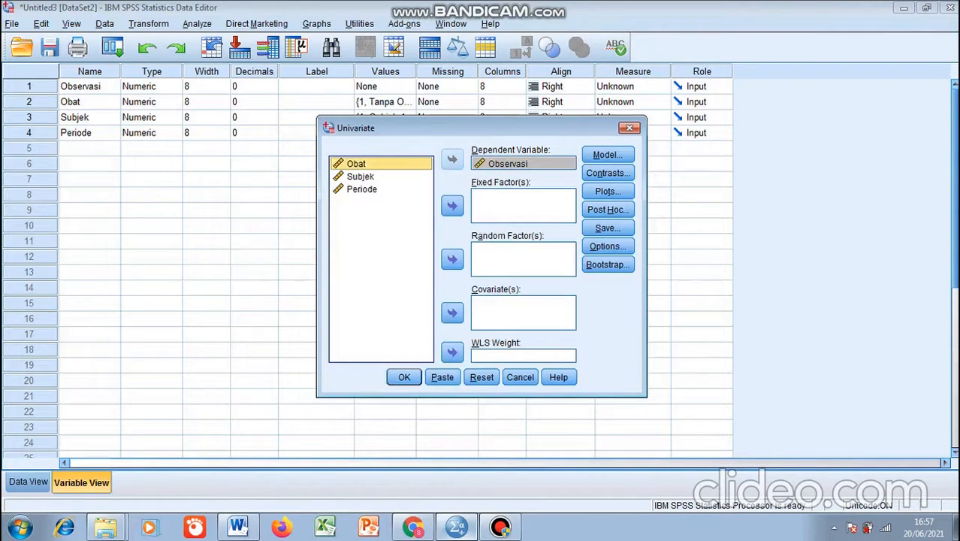
pyautogui.keyDown('ctrl'); pyautogui.click(361, 177); pyautogui.keyUp('ctrl')
pyautogui.keyDown('ctrl'); pyautogui.click(362, 189); pyautogui.keyUp('ctrl')
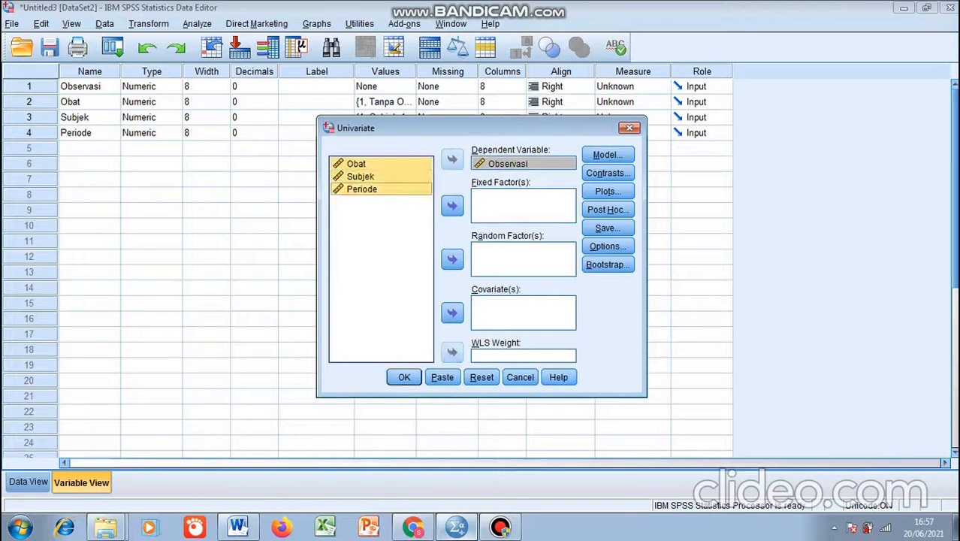
pyautogui.click(452, 206)
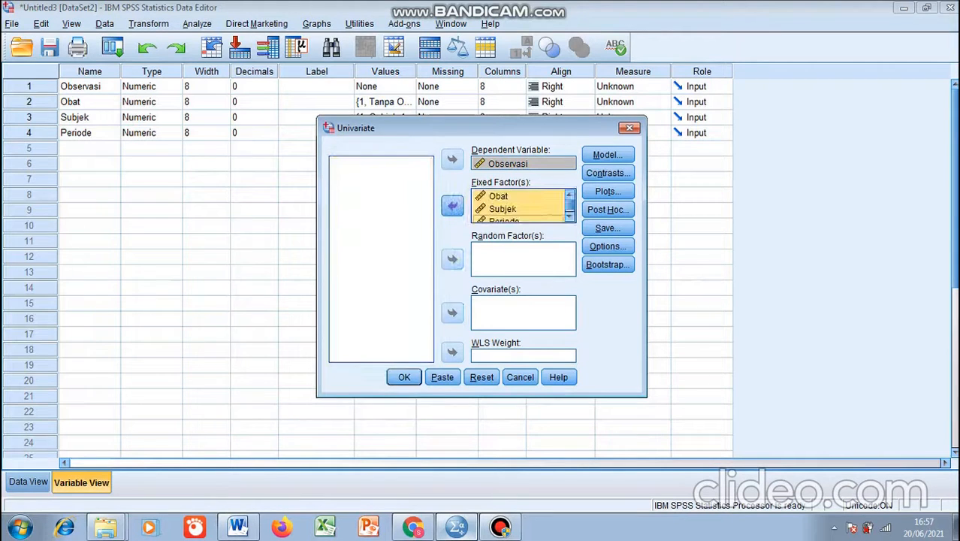
# Specify a custom model for the univariate analysis containing the terms Obat, Subjek and Periode.
pyautogui.click(608, 155)
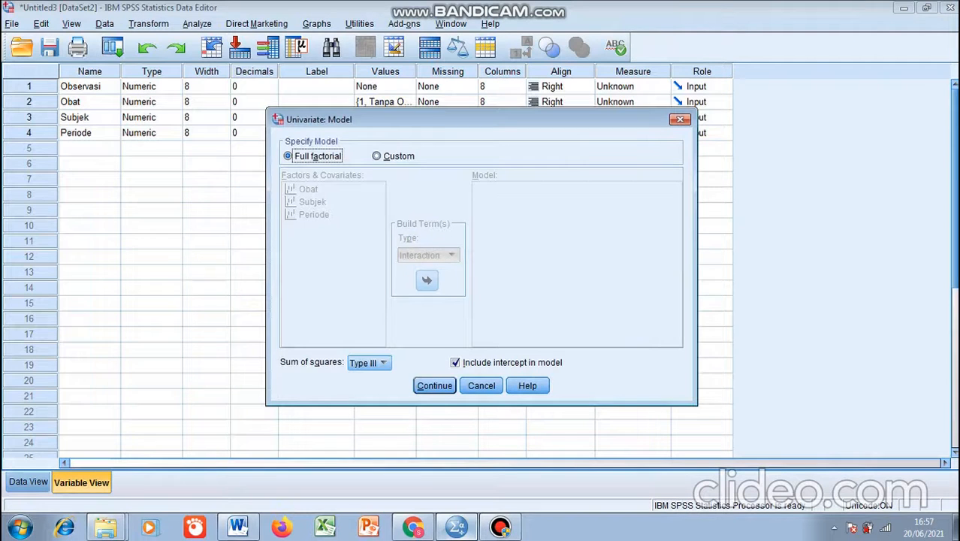
pyautogui.click(376, 156)
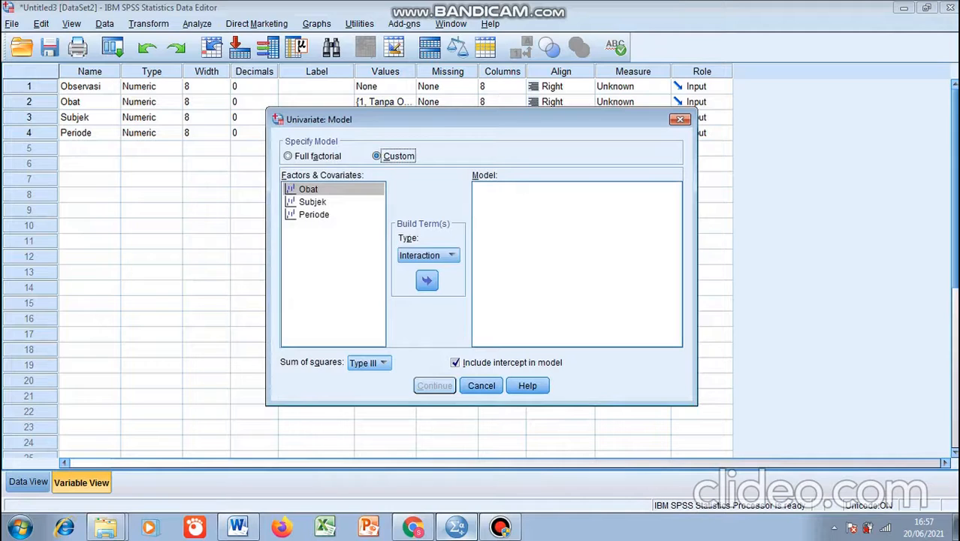
pyautogui.doubleClick(308, 190)
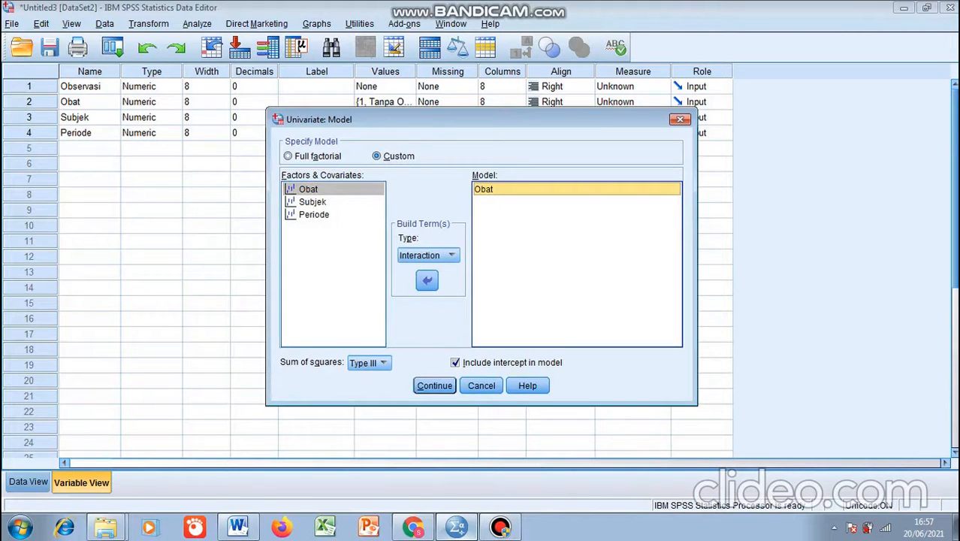
pyautogui.click(312, 202)
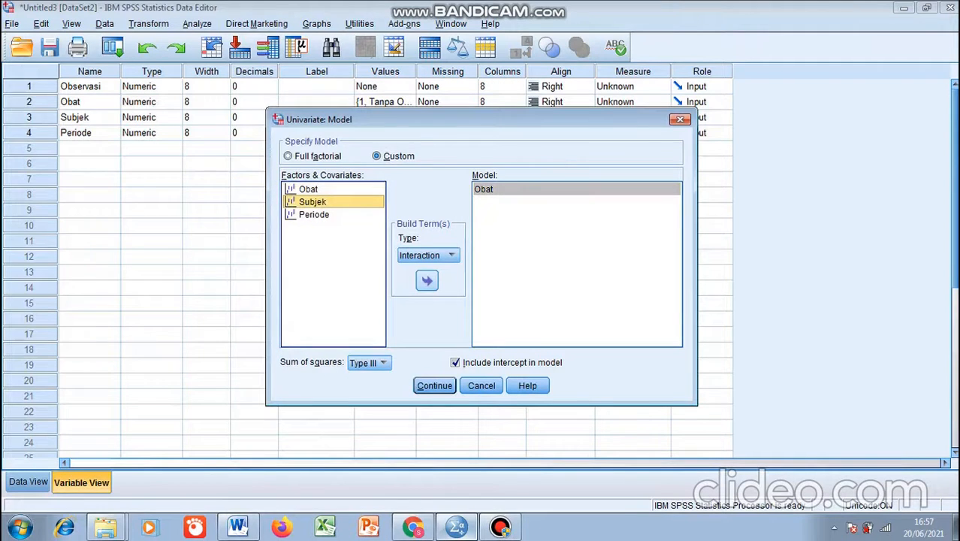
pyautogui.click(427, 280)
pyautogui.click(314, 215)
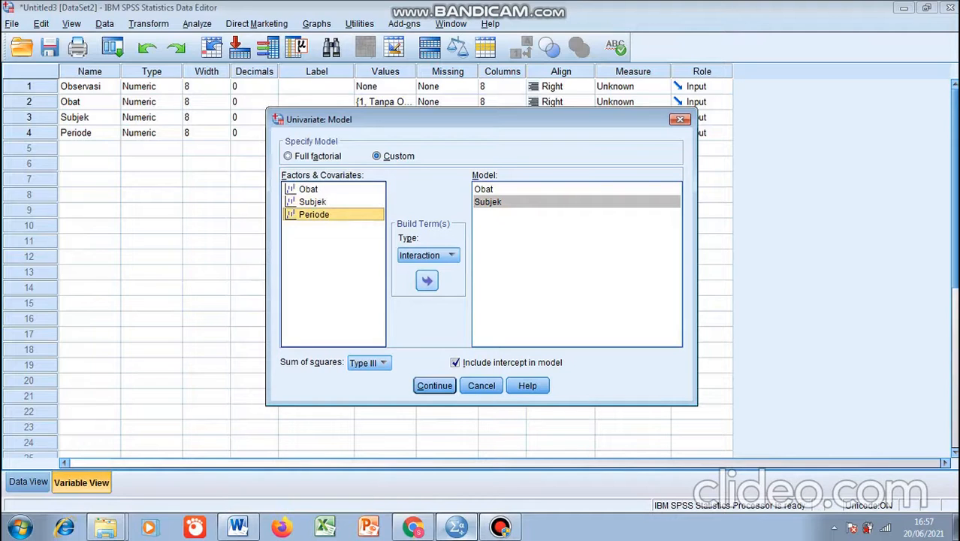
pyautogui.click(427, 280)
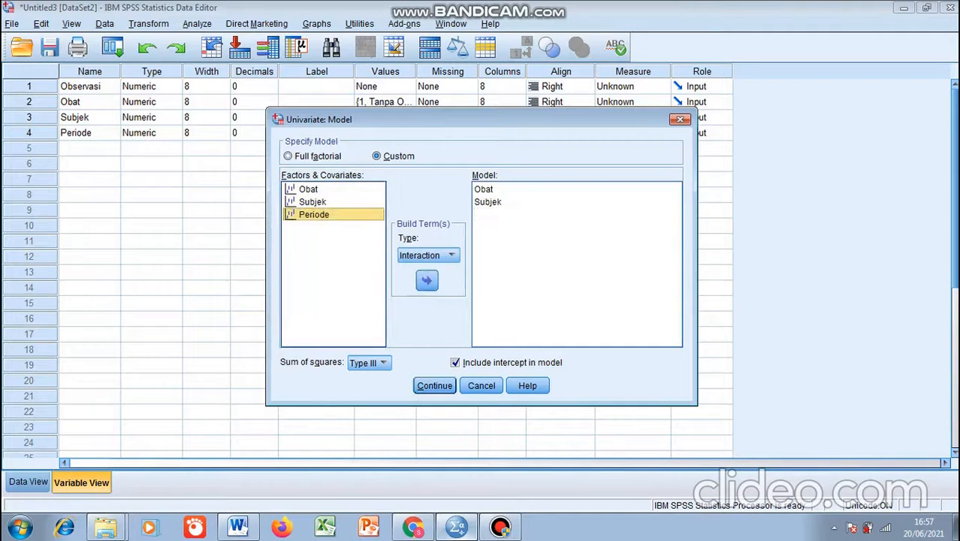
pyautogui.click(427, 280)
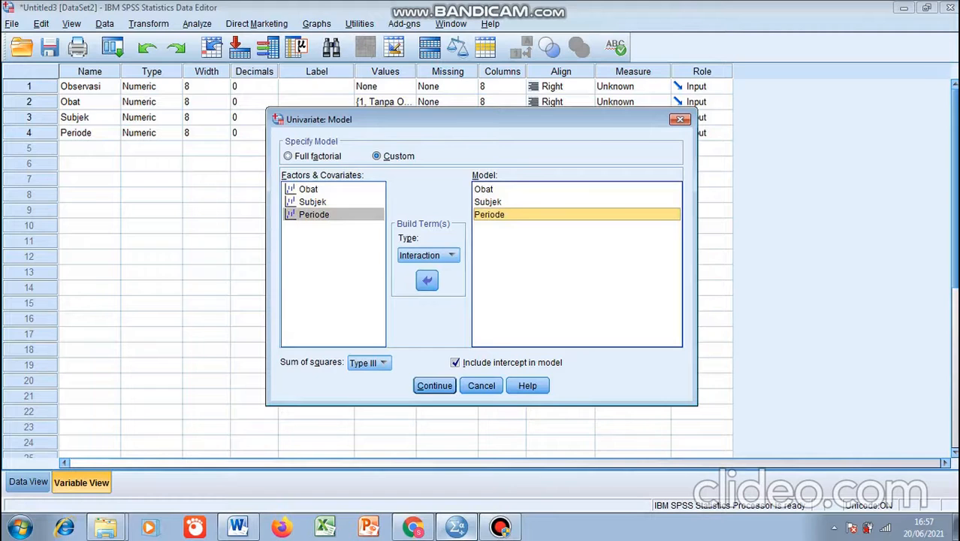
# Set the model's sum of squares to Type II and run the univariate analysis to review its output tables.
pyautogui.click(369, 363)
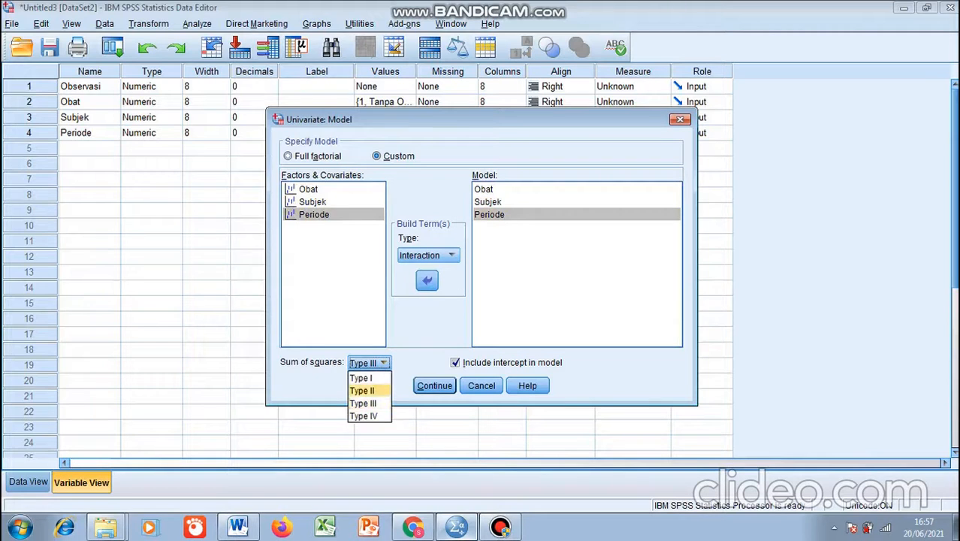
pyautogui.click(362, 390)
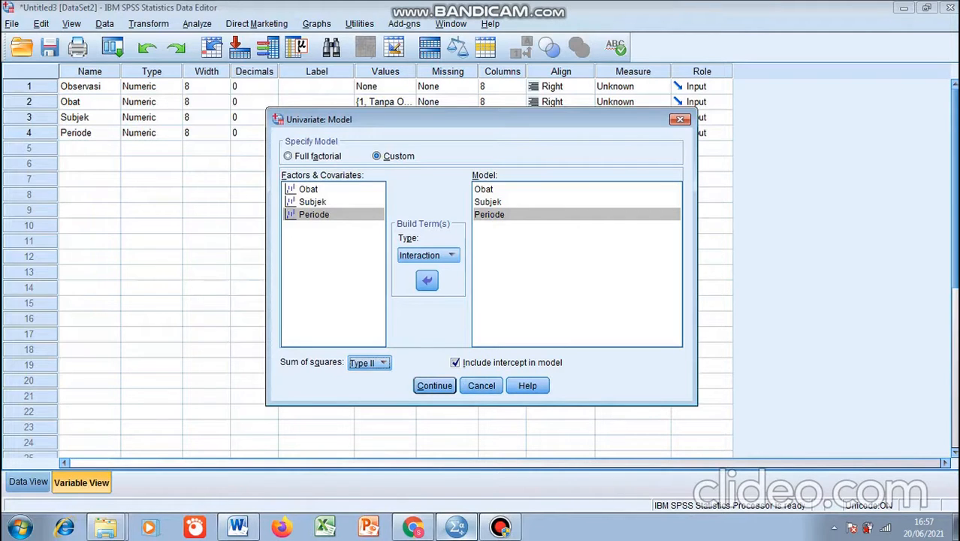
pyautogui.click(434, 386)
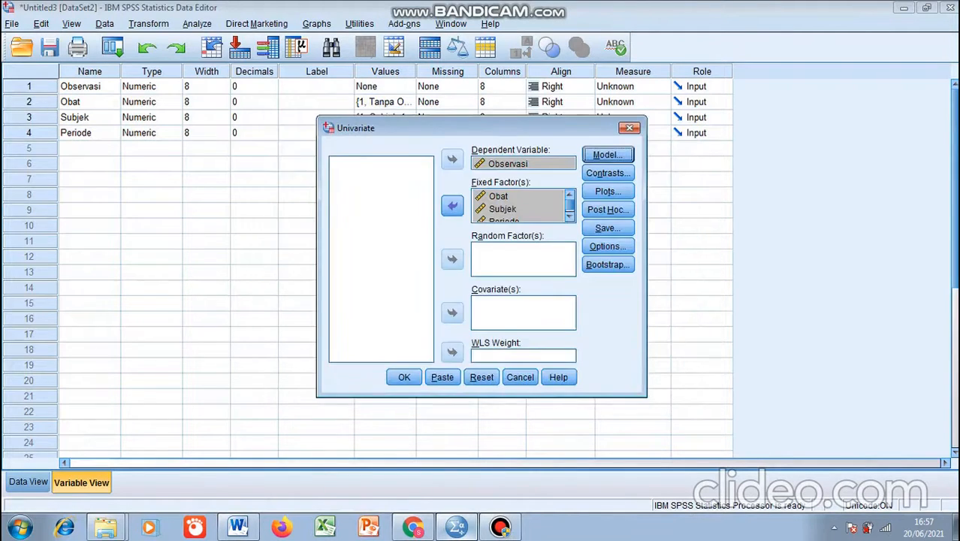
pyautogui.click(404, 377)
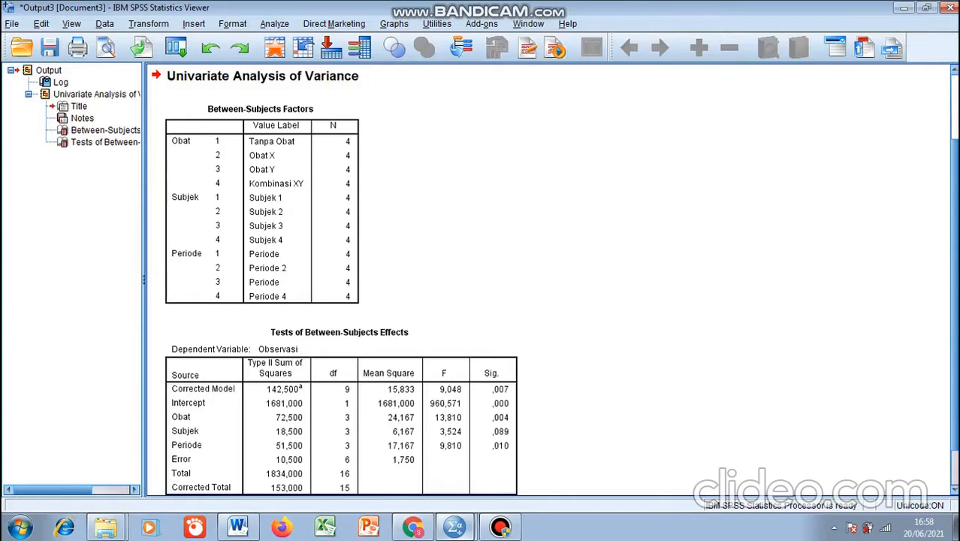
pyautogui.scroll(3, 549, 278)
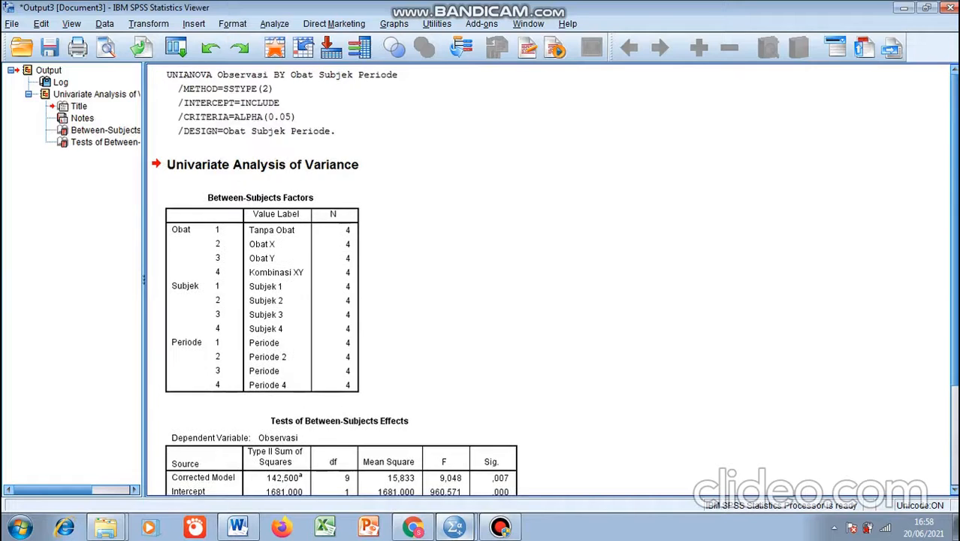
pyautogui.scroll(-5, 549, 278)
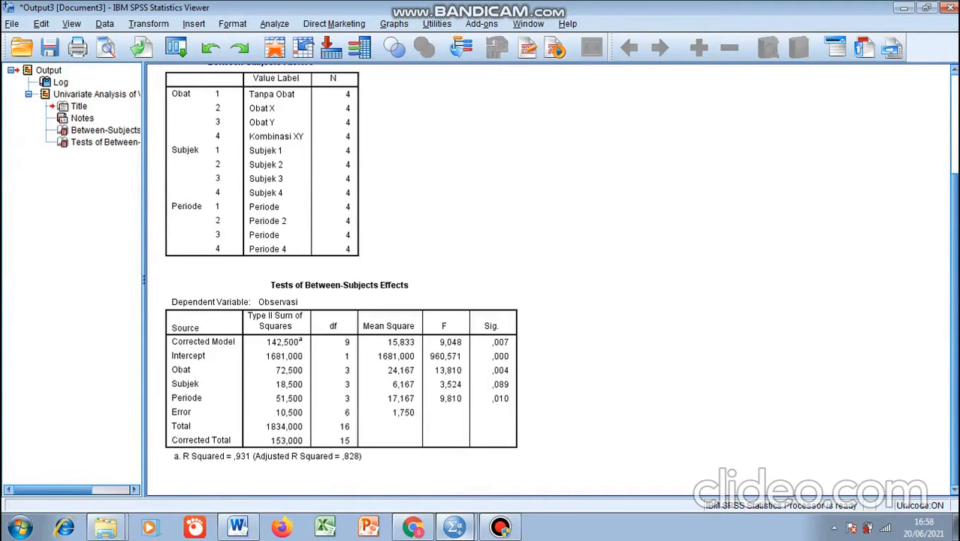